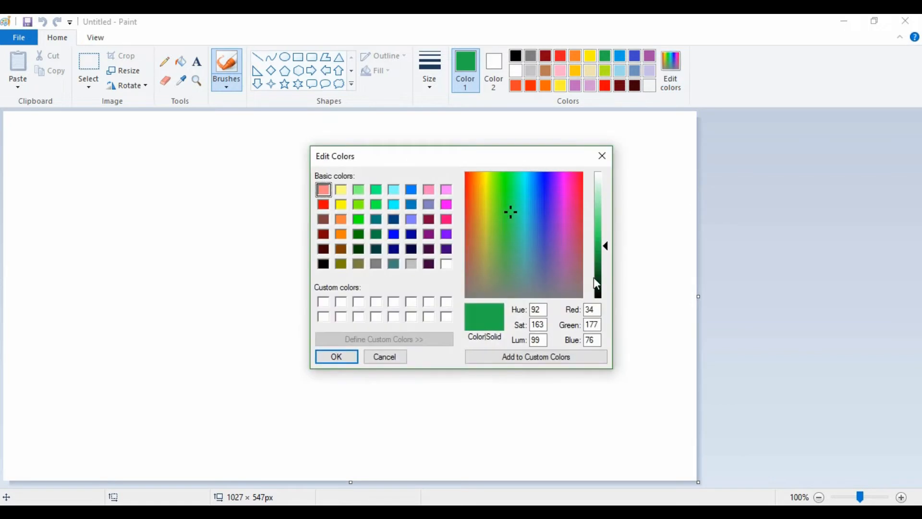
Mix two dark green custom colours by lowering the green's luminosity, the first with red 16, green 82 and blue 36
{"action": "left_click", "coordinate": [596, 274]}
{"action": "left_click", "coordinate": [339, 354]}
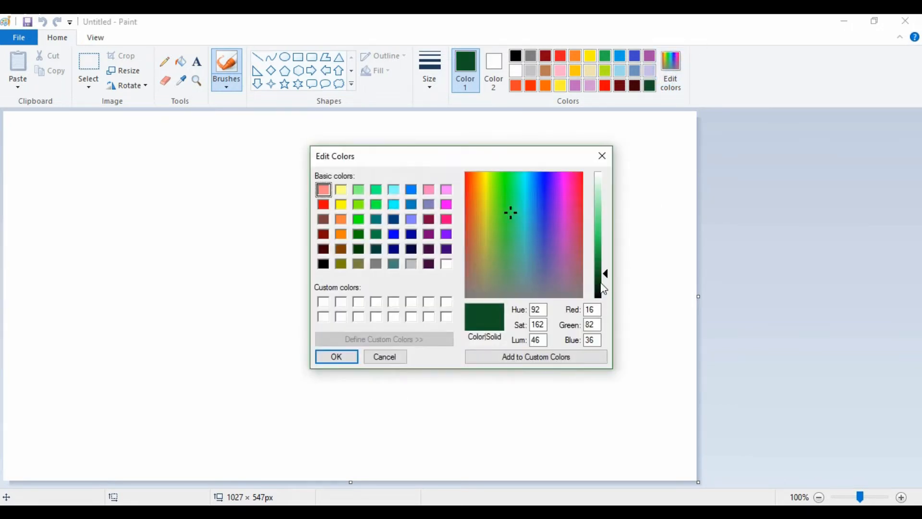
{"action": "left_click", "coordinate": [598, 278]}
{"action": "left_click", "coordinate": [342, 358]}
Add two even darker custom greens, one with red 9, green 38 and blue 17 and one nearly black
{"action": "left_click", "coordinate": [671, 64]}
{"action": "left_click", "coordinate": [603, 287]}
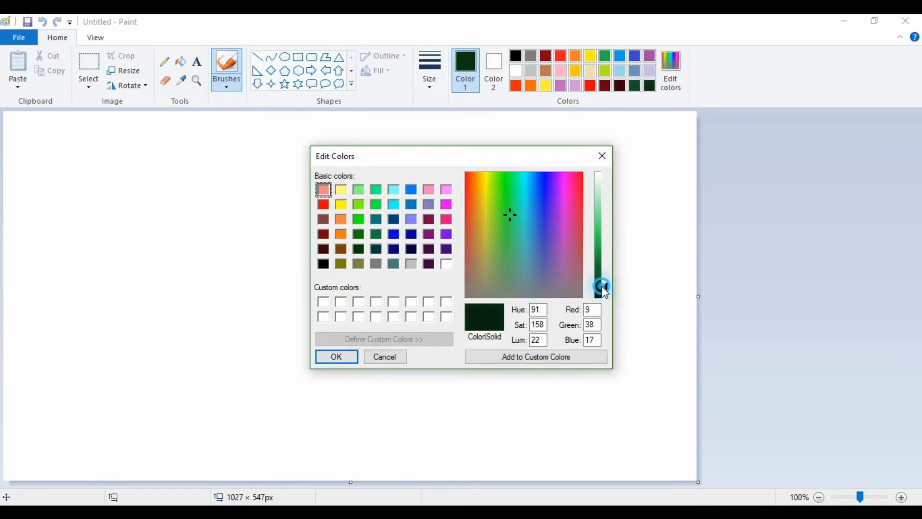
{"action": "left_click", "coordinate": [342, 358]}
{"action": "left_click", "coordinate": [671, 65]}
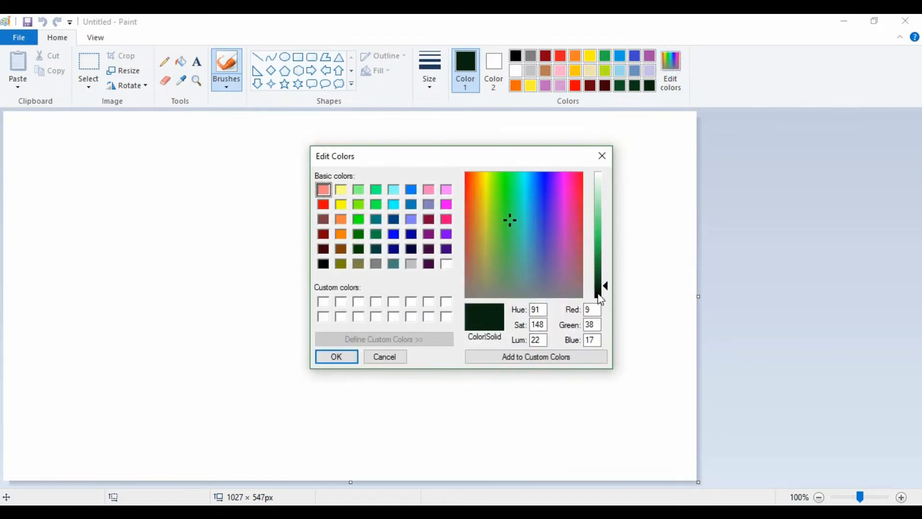
{"action": "left_click", "coordinate": [602, 292]}
{"action": "left_click", "coordinate": [337, 356]}
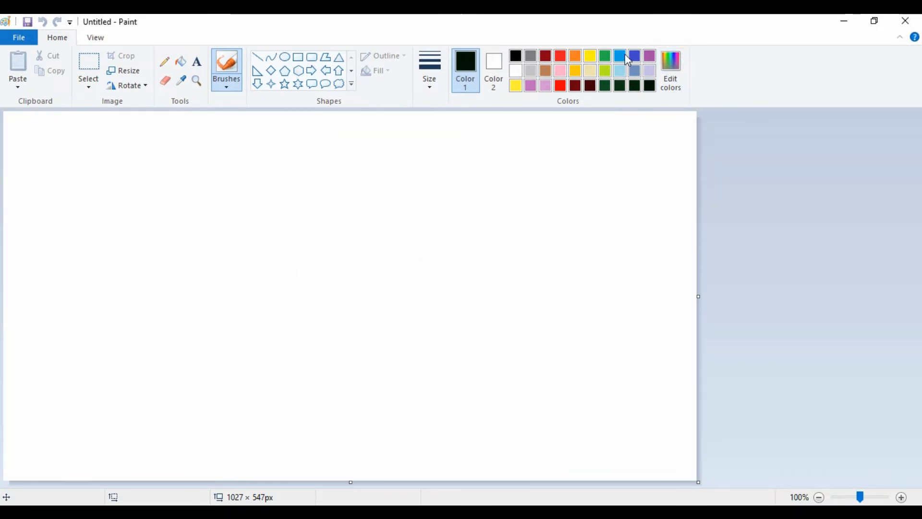
Fill the whole canvas with the darkest, nearly black custom green
{"action": "left_click", "coordinate": [649, 85]}
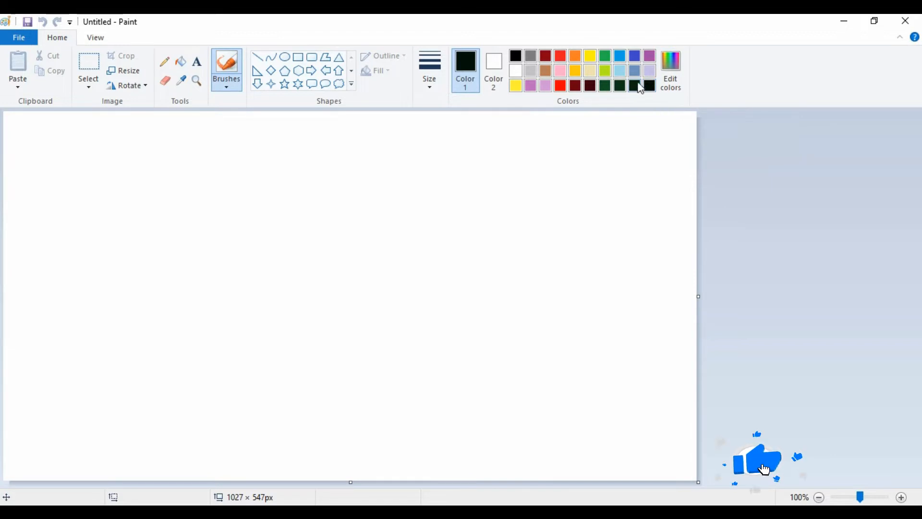
{"action": "left_click", "coordinate": [180, 61]}
{"action": "left_click", "coordinate": [408, 226]}
{"action": "left_click", "coordinate": [636, 86]}
{"action": "left_click", "coordinate": [419, 224]}
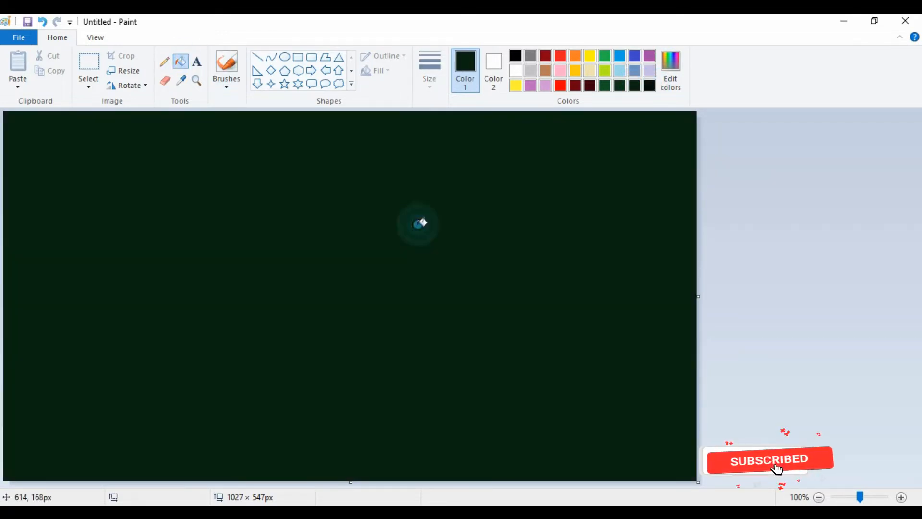
{"action": "left_click", "coordinate": [650, 86]}
{"action": "left_click", "coordinate": [465, 177]}
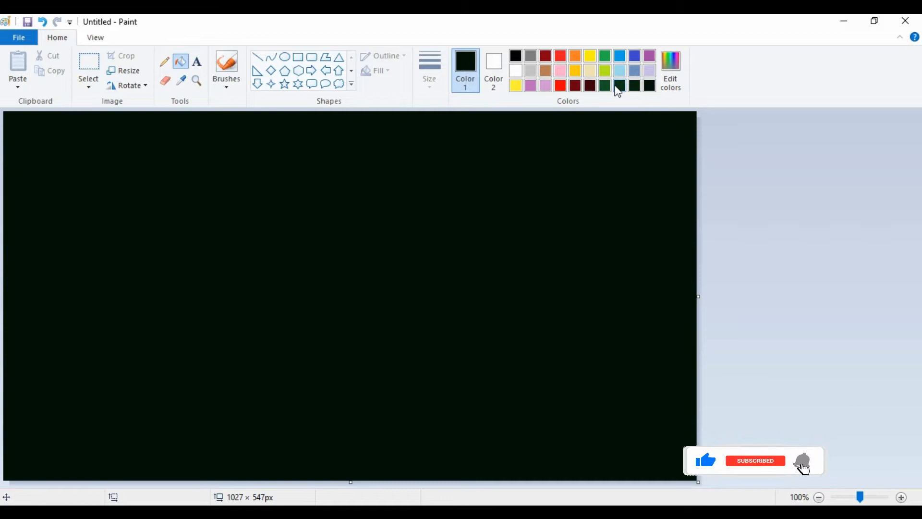
Paint a solid bright green blob right of the canvas centre and a thick dark green stroke across its middle
{"action": "left_click", "coordinate": [605, 56]}
{"action": "left_click", "coordinate": [227, 85]}
{"action": "left_click", "coordinate": [247, 115]}
{"action": "mouse_move", "coordinate": [429, 259]}
{"action": "left_mouse_down"}
{"action": "mouse_move", "coordinate": [495, 232]}
{"action": "mouse_move", "coordinate": [557, 226]}
{"action": "mouse_move", "coordinate": [510, 248]}
{"action": "mouse_move", "coordinate": [449, 251]}
{"action": "mouse_move", "coordinate": [543, 243]}
{"action": "mouse_move", "coordinate": [456, 259]}
{"action": "mouse_move", "coordinate": [542, 245]}
{"action": "mouse_move", "coordinate": [487, 268]}
{"action": "mouse_move", "coordinate": [524, 288]}
{"action": "mouse_move", "coordinate": [555, 242]}
{"action": "mouse_move", "coordinate": [450, 317]}
{"action": "mouse_move", "coordinate": [382, 307]}
{"action": "mouse_move", "coordinate": [435, 271]}
{"action": "mouse_move", "coordinate": [416, 321]}
{"action": "mouse_move", "coordinate": [452, 285]}
{"action": "mouse_move", "coordinate": [498, 273]}
{"action": "mouse_move", "coordinate": [464, 305]}
{"action": "left_mouse_up"}
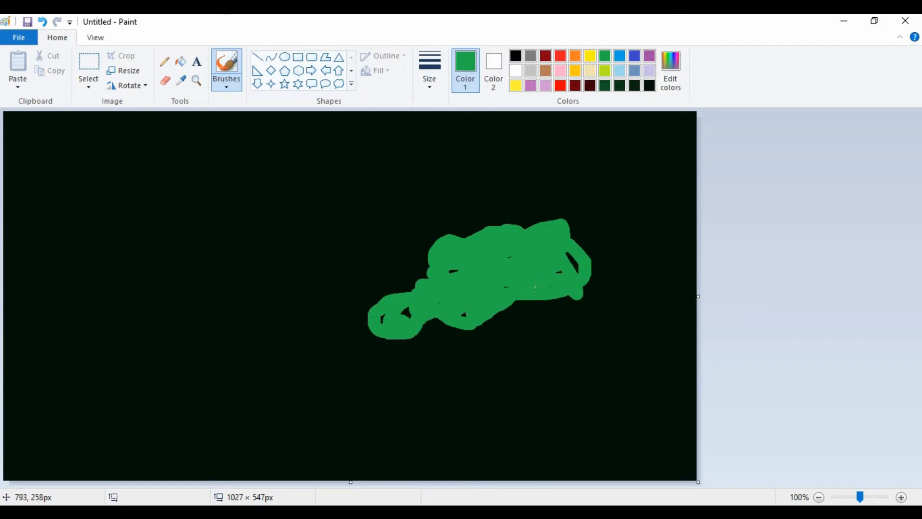
{"action": "mouse_move", "coordinate": [383, 318]}
{"action": "left_mouse_down"}
{"action": "mouse_move", "coordinate": [448, 308]}
{"action": "mouse_move", "coordinate": [482, 265]}
{"action": "mouse_move", "coordinate": [509, 276]}
{"action": "mouse_move", "coordinate": [474, 271]}
{"action": "mouse_move", "coordinate": [530, 262]}
{"action": "mouse_move", "coordinate": [477, 273]}
{"action": "mouse_move", "coordinate": [518, 263]}
{"action": "left_mouse_up"}
{"action": "left_click", "coordinate": [607, 88]}
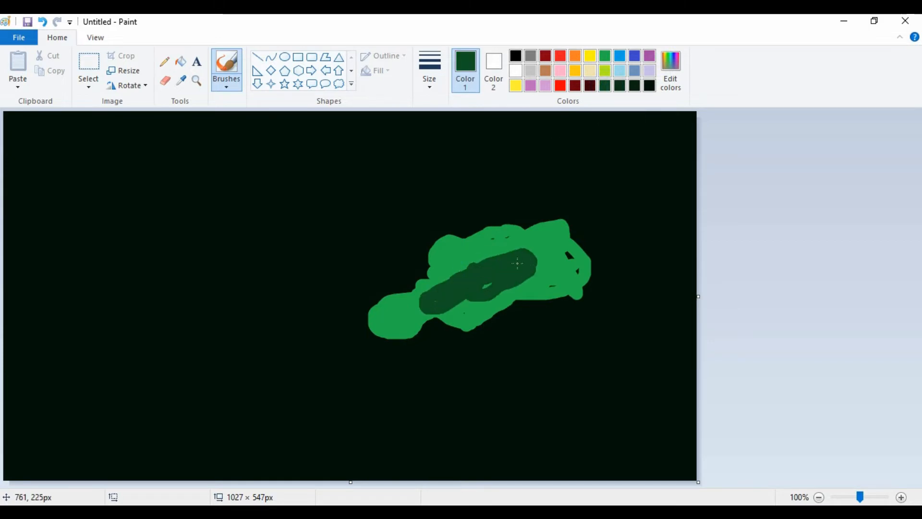
Scribble large dark green loops over the canvas's left half and add lime strokes over them and across the green blob
{"action": "left_click", "coordinate": [624, 89]}
{"action": "mouse_move", "coordinate": [123, 249]}
{"action": "left_mouse_down"}
{"action": "mouse_move", "coordinate": [236, 191]}
{"action": "mouse_move", "coordinate": [146, 277]}
{"action": "mouse_move", "coordinate": [152, 245]}
{"action": "mouse_move", "coordinate": [197, 223]}
{"action": "mouse_move", "coordinate": [164, 215]}
{"action": "mouse_move", "coordinate": [114, 270]}
{"action": "mouse_move", "coordinate": [122, 274]}
{"action": "mouse_move", "coordinate": [260, 204]}
{"action": "mouse_move", "coordinate": [133, 335]}
{"action": "mouse_move", "coordinate": [289, 277]}
{"action": "mouse_move", "coordinate": [124, 303]}
{"action": "mouse_move", "coordinate": [142, 360]}
{"action": "mouse_move", "coordinate": [353, 233]}
{"action": "mouse_move", "coordinate": [145, 202]}
{"action": "left_mouse_up"}
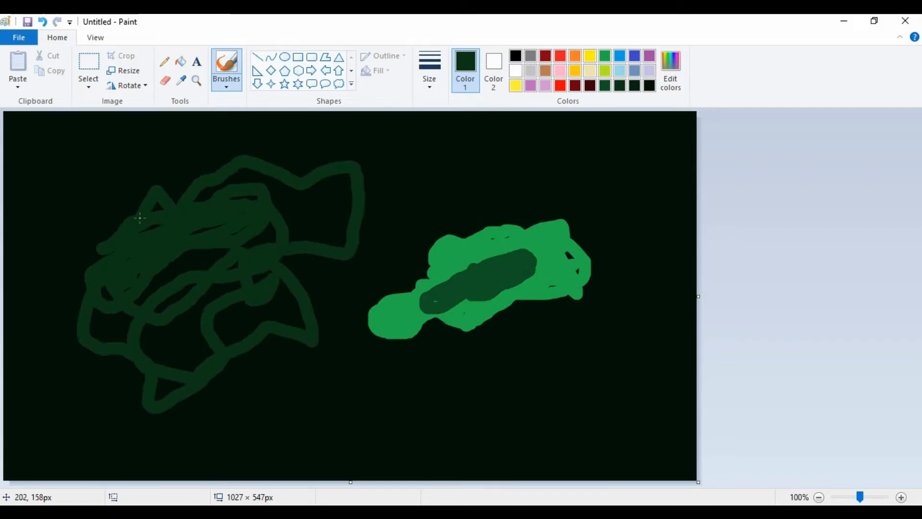
{"action": "left_click", "coordinate": [604, 71]}
{"action": "mouse_move", "coordinate": [232, 246]}
{"action": "left_mouse_down"}
{"action": "mouse_move", "coordinate": [154, 286]}
{"action": "mouse_move", "coordinate": [311, 210]}
{"action": "mouse_move", "coordinate": [225, 181]}
{"action": "mouse_move", "coordinate": [340, 201]}
{"action": "mouse_move", "coordinate": [254, 255]}
{"action": "mouse_move", "coordinate": [256, 314]}
{"action": "mouse_move", "coordinate": [201, 316]}
{"action": "mouse_move", "coordinate": [186, 360]}
{"action": "mouse_move", "coordinate": [127, 316]}
{"action": "mouse_move", "coordinate": [99, 318]}
{"action": "mouse_move", "coordinate": [144, 295]}
{"action": "mouse_move", "coordinate": [182, 216]}
{"action": "mouse_move", "coordinate": [186, 231]}
{"action": "mouse_move", "coordinate": [233, 218]}
{"action": "left_mouse_up"}
{"action": "mouse_move", "coordinate": [557, 233]}
{"action": "left_mouse_down"}
{"action": "mouse_move", "coordinate": [492, 302]}
{"action": "mouse_move", "coordinate": [447, 300]}
{"action": "left_mouse_up"}
Brush a dark green stroke inside the green blob and a darker green outline around it
{"action": "left_click", "coordinate": [606, 86]}
{"action": "mouse_move", "coordinate": [521, 252]}
{"action": "left_mouse_down"}
{"action": "mouse_move", "coordinate": [441, 260]}
{"action": "mouse_move", "coordinate": [462, 270]}
{"action": "left_mouse_up"}
{"action": "left_click", "coordinate": [620, 87]}
{"action": "mouse_move", "coordinate": [538, 197]}
{"action": "left_mouse_down"}
{"action": "mouse_move", "coordinate": [489, 206]}
{"action": "mouse_move", "coordinate": [533, 215]}
{"action": "mouse_move", "coordinate": [396, 292]}
{"action": "mouse_move", "coordinate": [370, 317]}
{"action": "mouse_move", "coordinate": [427, 344]}
{"action": "mouse_move", "coordinate": [528, 321]}
{"action": "mouse_move", "coordinate": [596, 241]}
{"action": "mouse_move", "coordinate": [507, 205]}
{"action": "mouse_move", "coordinate": [384, 286]}
{"action": "mouse_move", "coordinate": [365, 285]}
{"action": "left_mouse_up"}
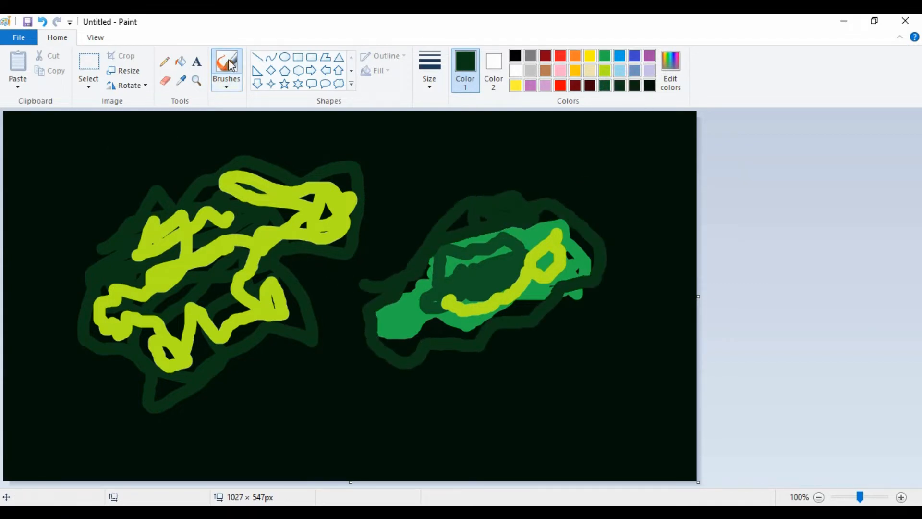
Resize the image by pixels to a height of 5, without maintaining the aspect ratio
{"action": "left_click", "coordinate": [116, 69]}
{"action": "left_click", "coordinate": [148, 120]}
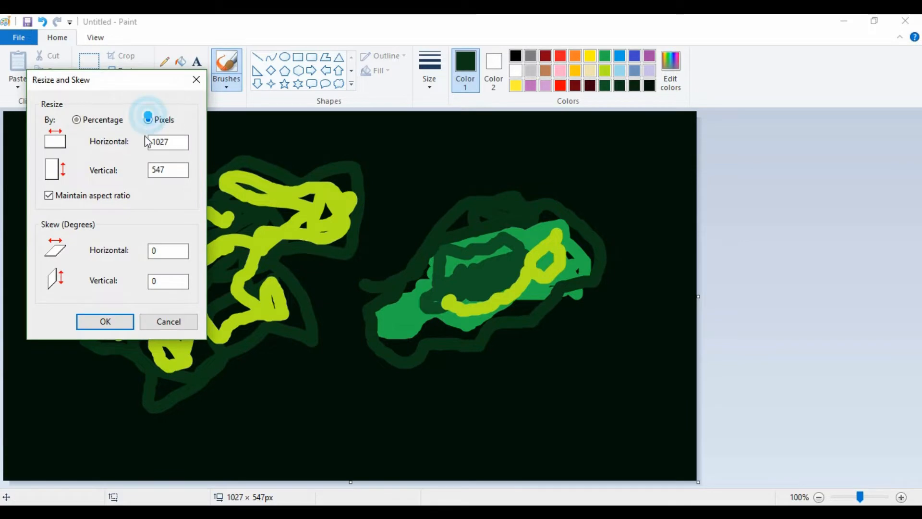
{"action": "left_click", "coordinate": [49, 195]}
{"action": "double_click", "coordinate": [159, 167]}
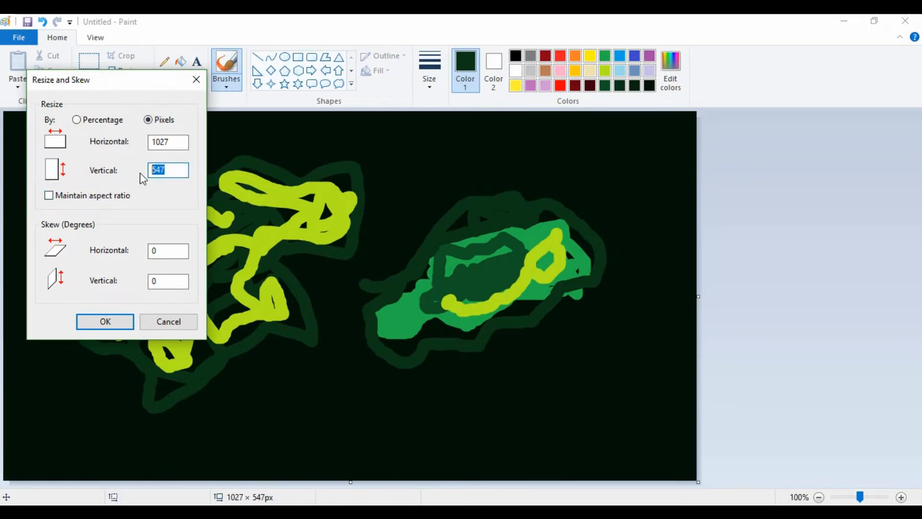
{"action": "type", "text": "5"}
{"action": "key", "text": "Return"}
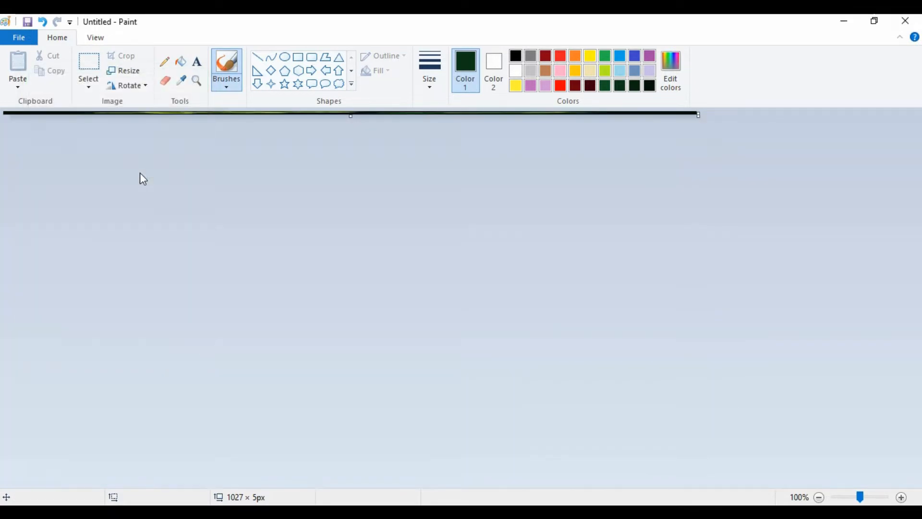
Stretch the image back to a height of 547 pixels, with the aspect ratio unlocked
{"action": "left_click", "coordinate": [121, 69]}
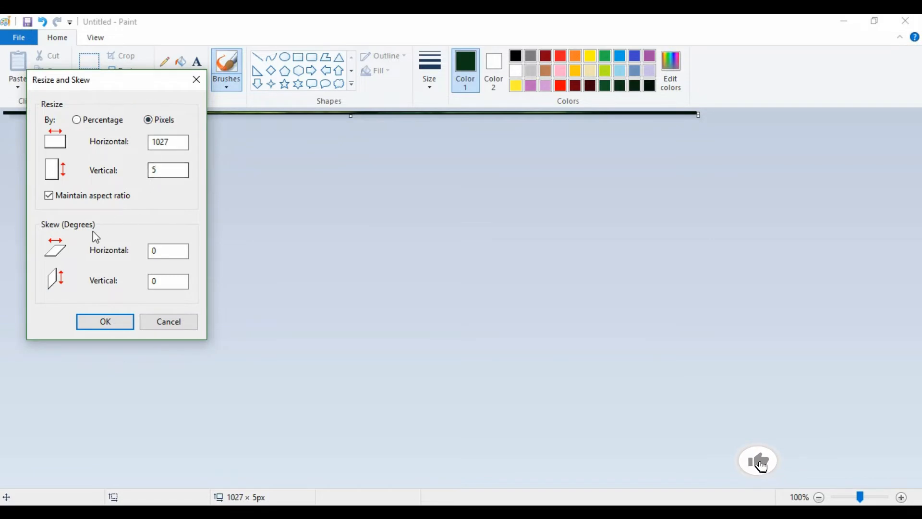
{"action": "left_click", "coordinate": [49, 195]}
{"action": "left_click_drag", "start_coordinate": [166, 171], "coordinate": [123, 172]}
{"action": "type", "text": "5"}
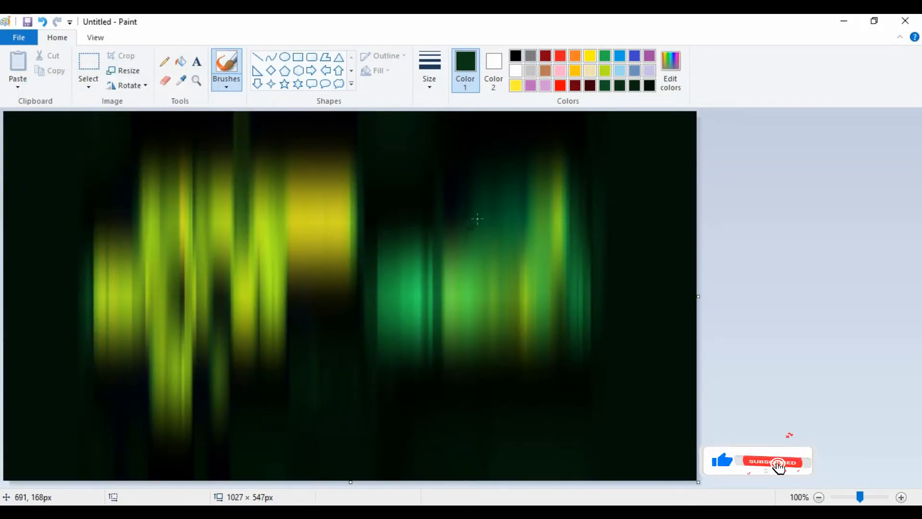
{"action": "left_click", "coordinate": [136, 73]}
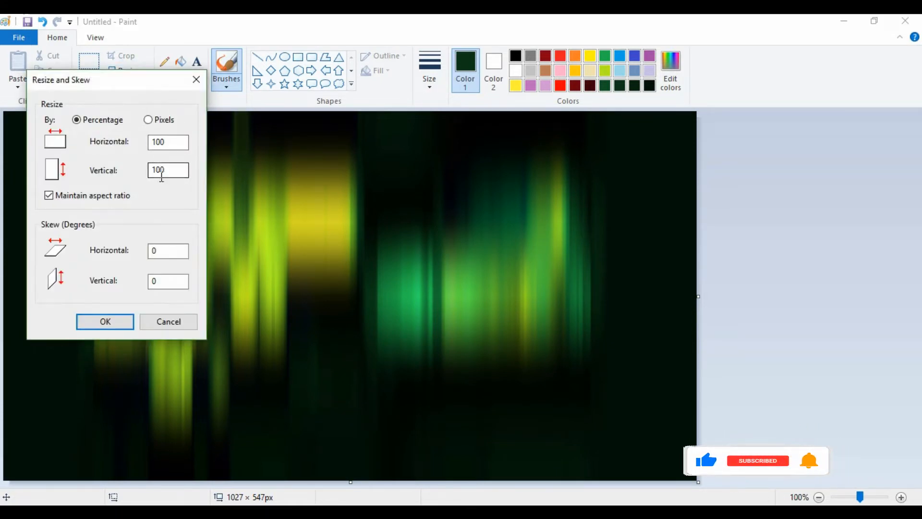
{"action": "left_click", "coordinate": [147, 120]}
{"action": "left_click", "coordinate": [49, 195]}
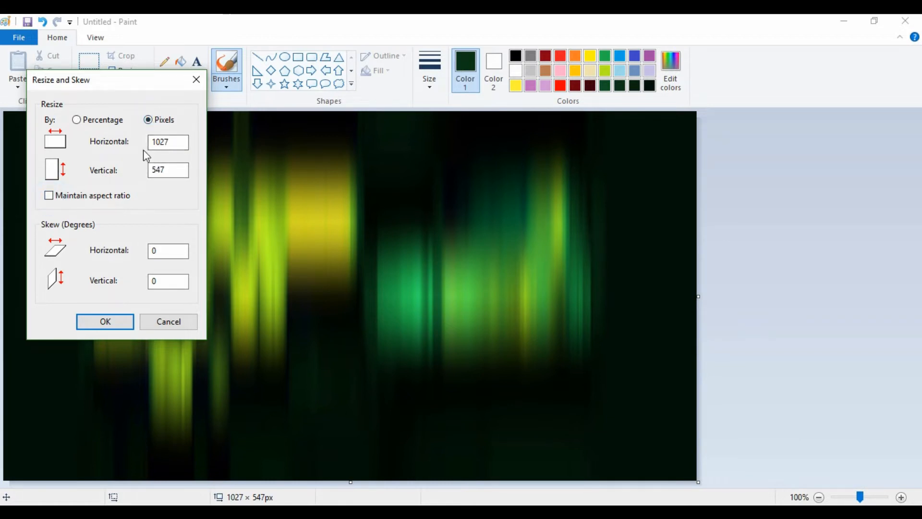
{"action": "left_click", "coordinate": [196, 80]}
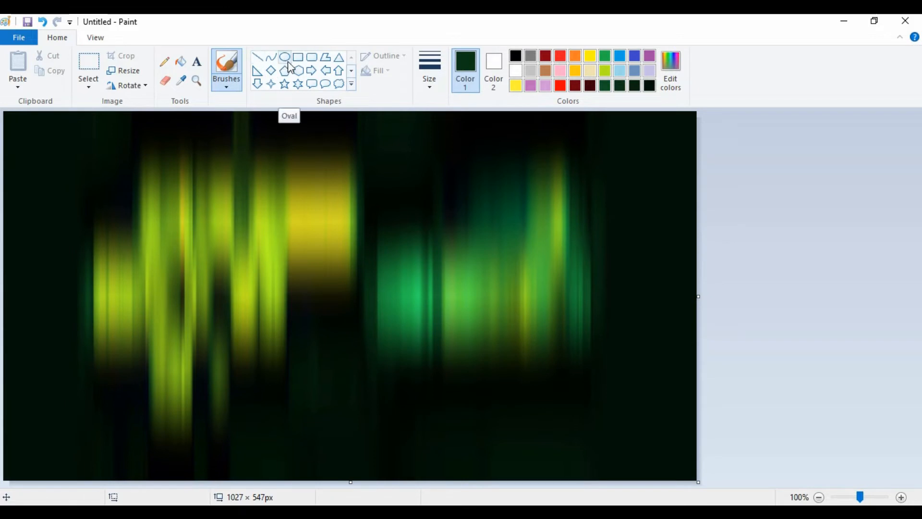
{"action": "left_click", "coordinate": [227, 86]}
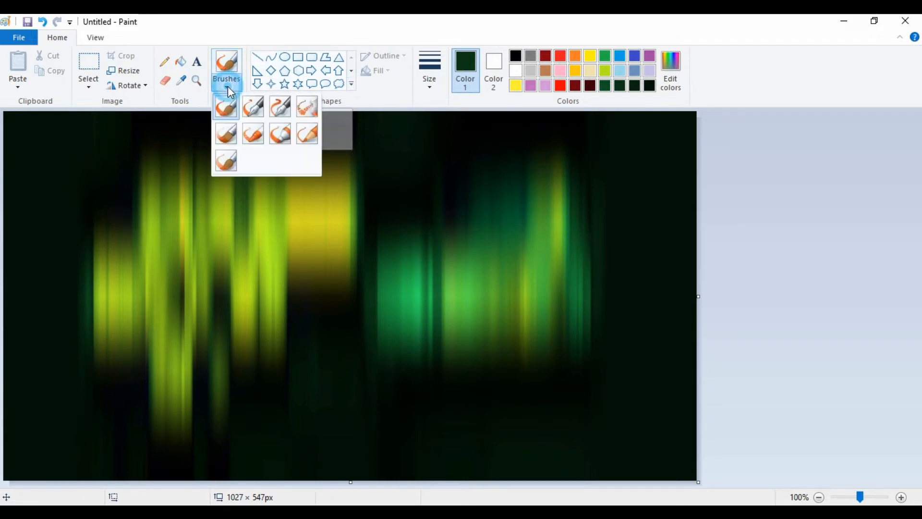
{"action": "left_click", "coordinate": [226, 113]}
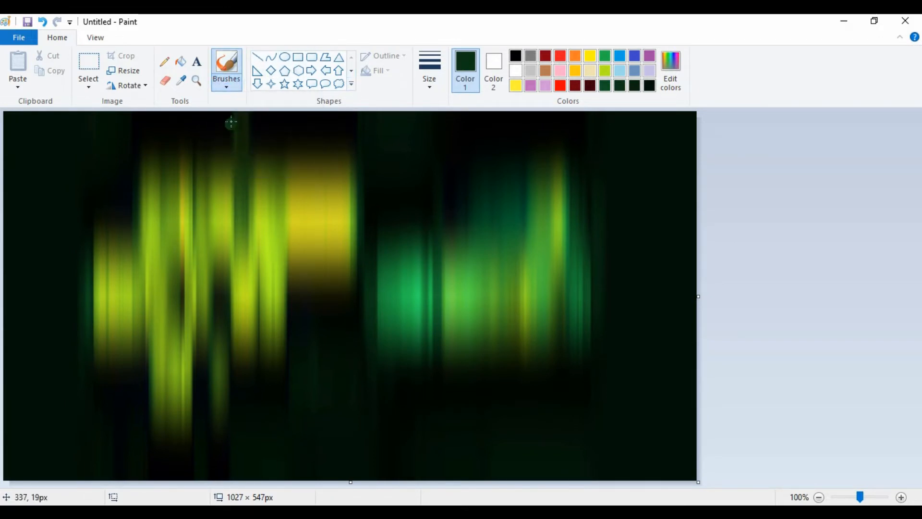
Draw a thin white oval about 273 × 81 px left of the canvas centre and shrink it to about 164 × 42 px
{"action": "left_click", "coordinate": [286, 58]}
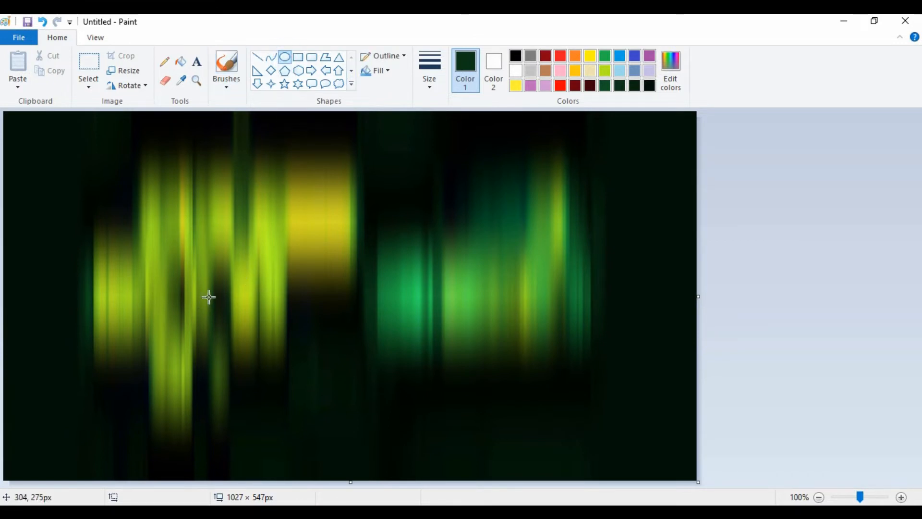
{"action": "left_click_drag", "start_coordinate": [214, 311], "coordinate": [399, 257]}
{"action": "left_click", "coordinate": [515, 71]}
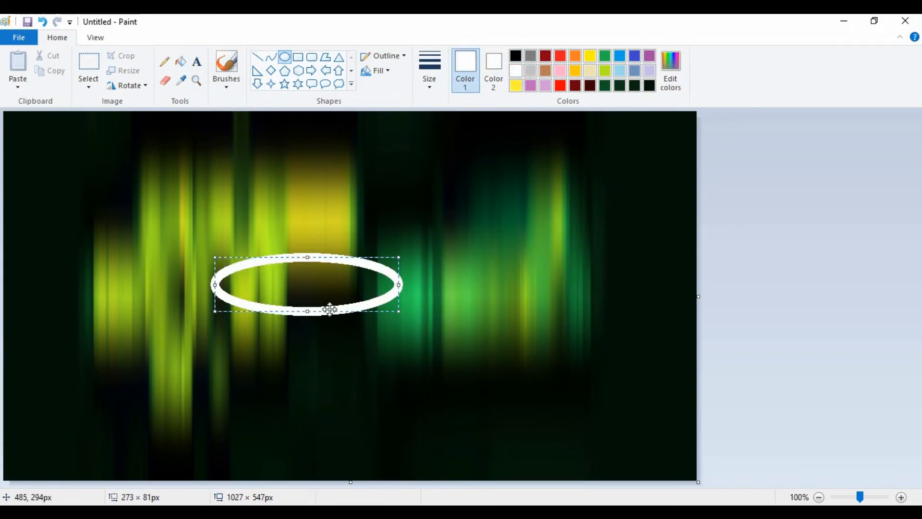
{"action": "key", "text": "ctrl+minus"}
{"action": "key", "text": "ctrl+minus"}
{"action": "key", "text": "ctrl+minus"}
{"action": "key", "text": "ctrl+minus"}
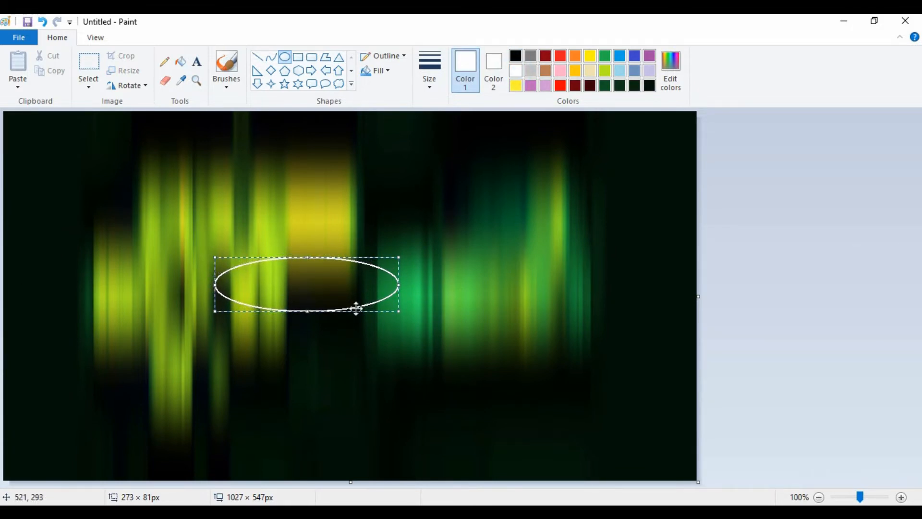
{"action": "left_click_drag", "start_coordinate": [398, 311], "coordinate": [328, 287]}
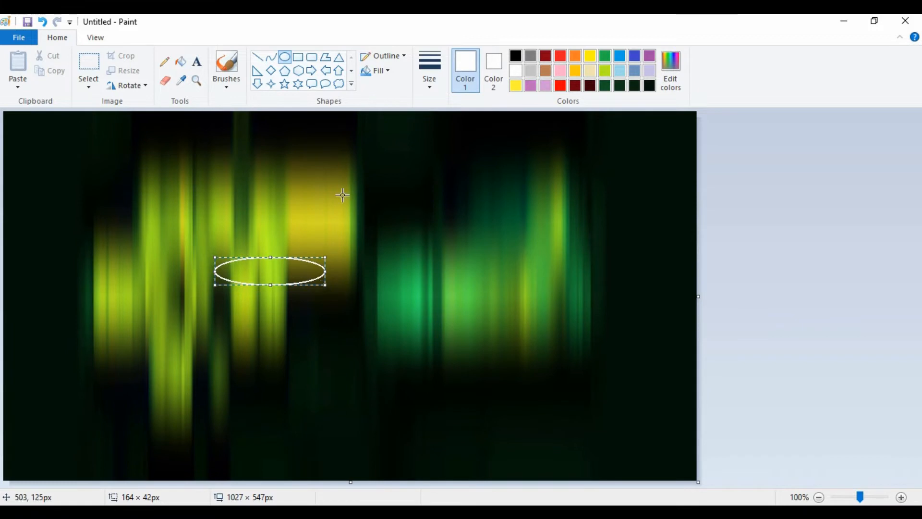
{"action": "left_click", "coordinate": [301, 176]}
Try a white curve about 34 × 188 px down from the oval's left end as the glass's side, and undo it
{"action": "left_click", "coordinate": [270, 57]}
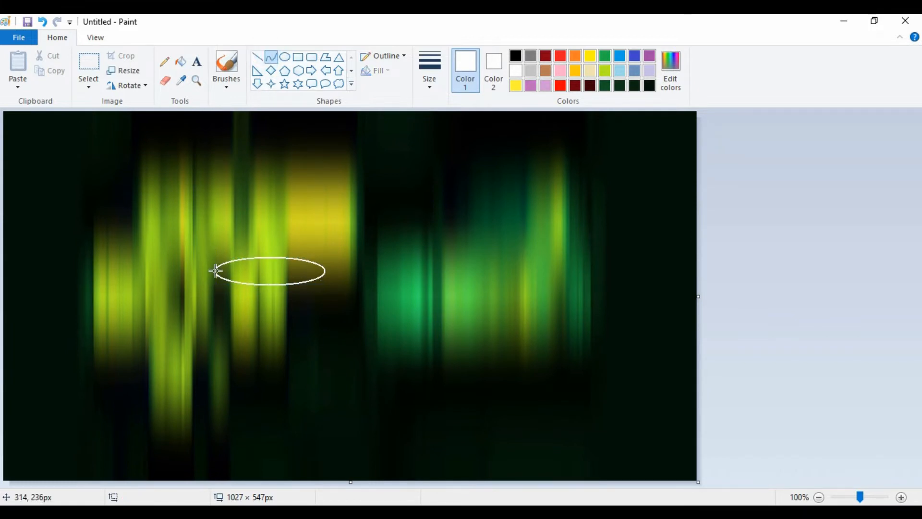
{"action": "left_click_drag", "start_coordinate": [215, 269], "coordinate": [235, 396]}
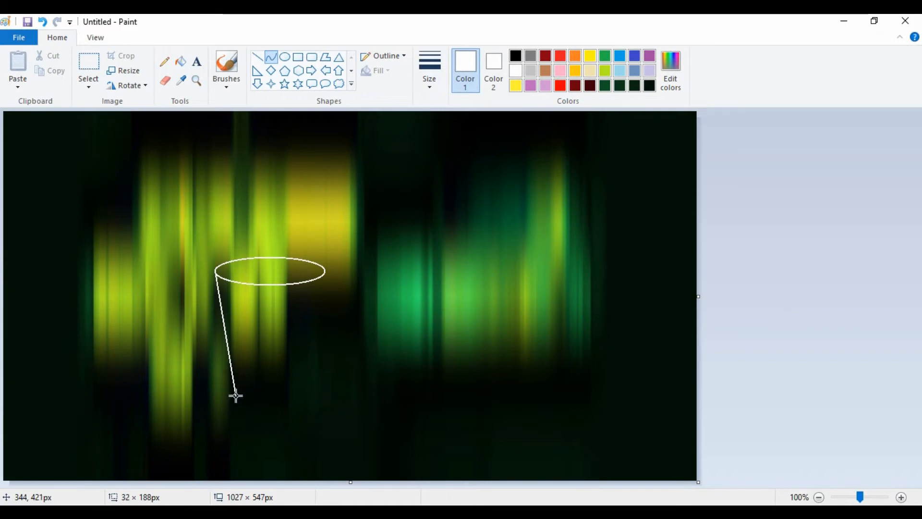
{"action": "left_click_drag", "start_coordinate": [223, 333], "coordinate": [214, 365]}
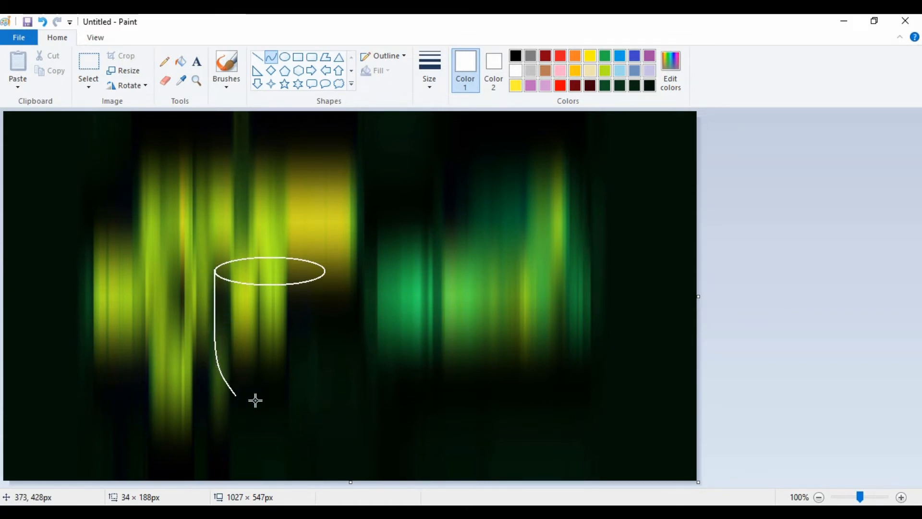
{"action": "key", "text": "ctrl+z"}
Draw the glass bowl's two sides as outward-bulging curves from the oval's ends to a shared point below it
{"action": "left_click_drag", "start_coordinate": [214, 270], "coordinate": [264, 411]}
{"action": "left_click_drag", "start_coordinate": [248, 362], "coordinate": [238, 388]}
{"action": "left_click", "coordinate": [284, 380]}
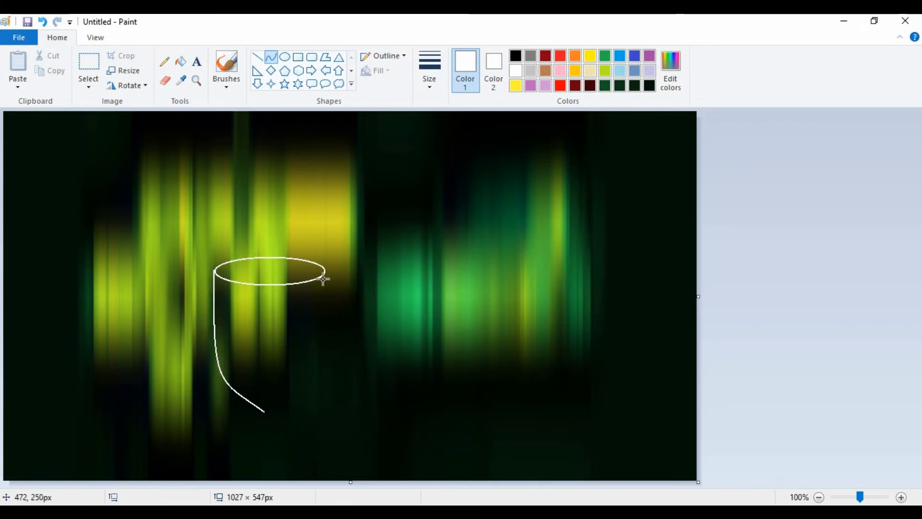
{"action": "mouse_move", "coordinate": [326, 273]}
{"action": "left_mouse_down"}
{"action": "mouse_move", "coordinate": [292, 405]}
{"action": "mouse_move", "coordinate": [265, 412]}
{"action": "left_mouse_up"}
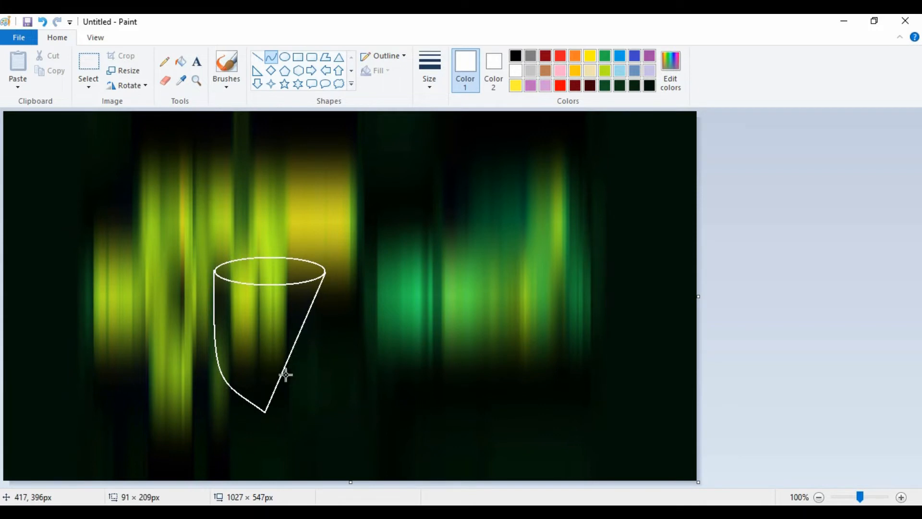
{"action": "left_click_drag", "start_coordinate": [288, 350], "coordinate": [319, 377]}
{"action": "left_click", "coordinate": [309, 437]}
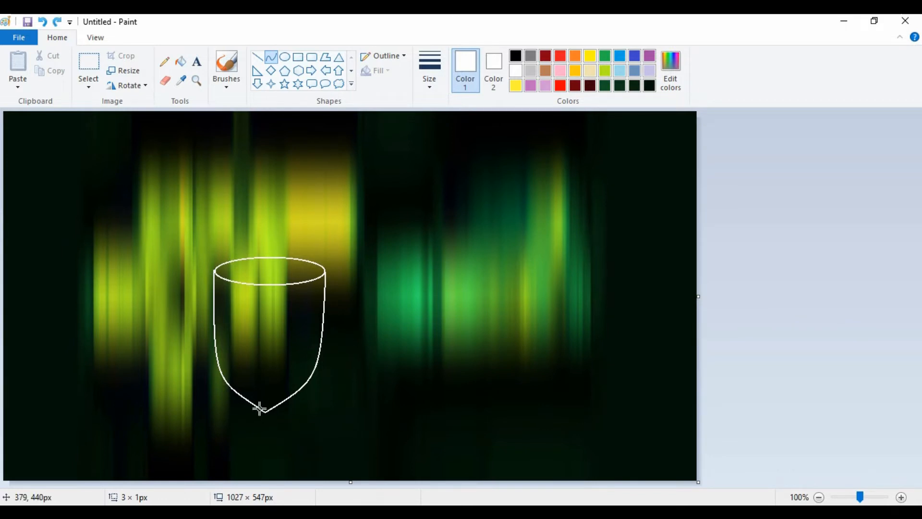
Draw the glass's stem below the bowl as two inward-bending curves and add an oval base about 74 × 20 px
{"action": "left_click", "coordinate": [255, 56]}
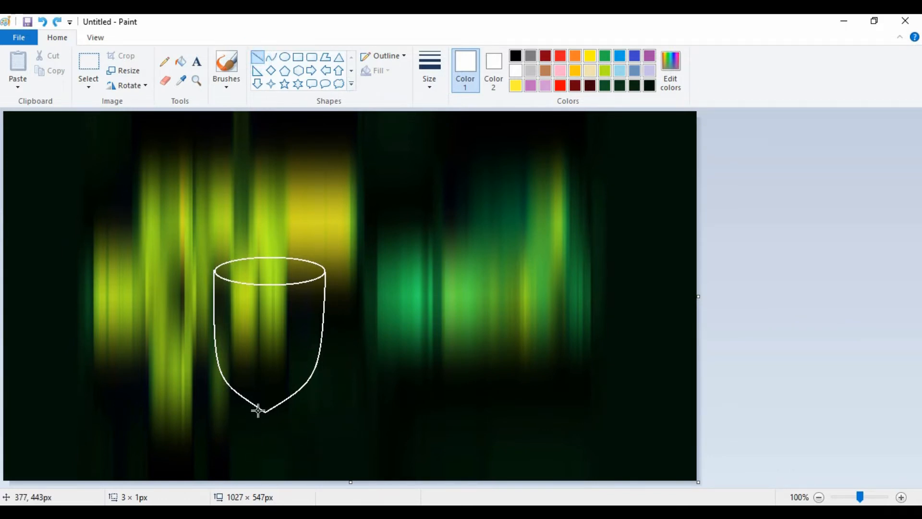
{"action": "left_click_drag", "start_coordinate": [258, 410], "coordinate": [257, 452]}
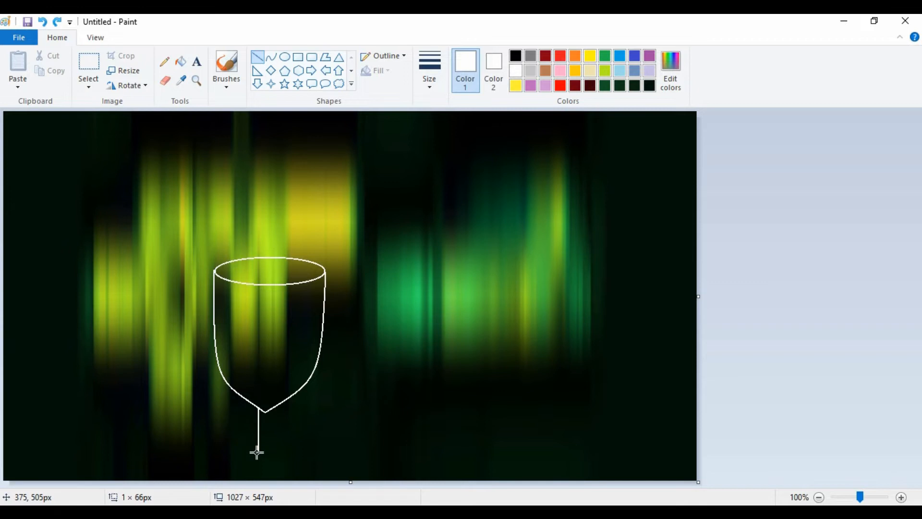
{"action": "left_click", "coordinate": [271, 57]}
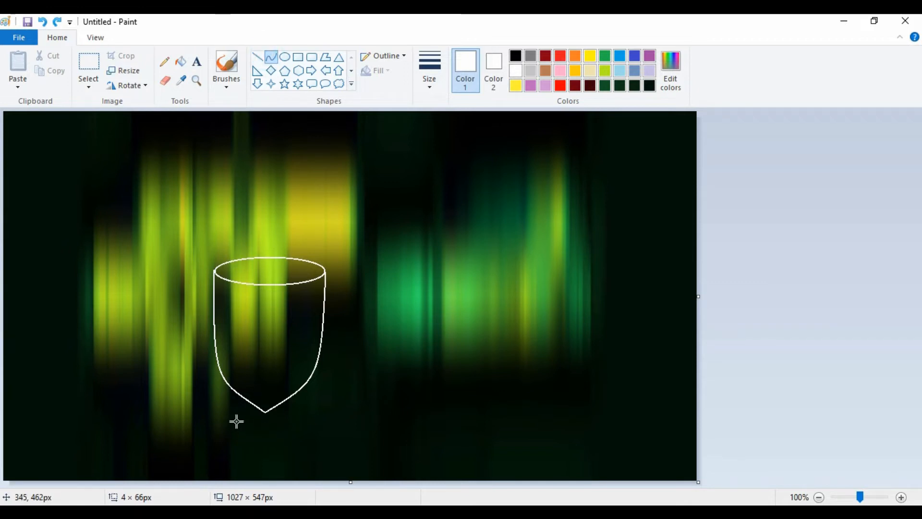
{"action": "left_click_drag", "start_coordinate": [256, 407], "coordinate": [287, 453]}
{"action": "left_click", "coordinate": [263, 436]}
{"action": "left_click", "coordinate": [289, 439]}
{"action": "left_click", "coordinate": [288, 438]}
{"action": "left_click", "coordinate": [285, 58]}
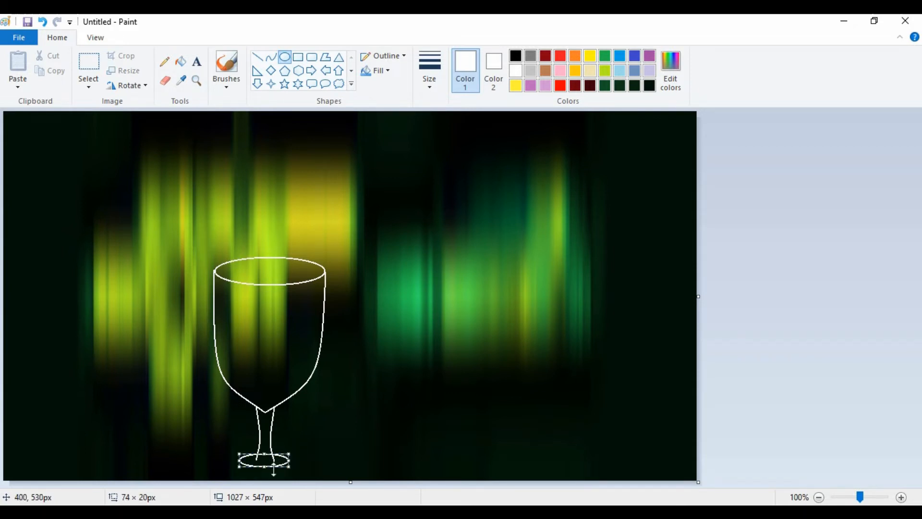
Draw a small white oval about 31 × 11 px inside the glass's base, at the foot of the stem
{"action": "left_click", "coordinate": [307, 466]}
{"action": "left_click_drag", "start_coordinate": [275, 462], "coordinate": [266, 457]}
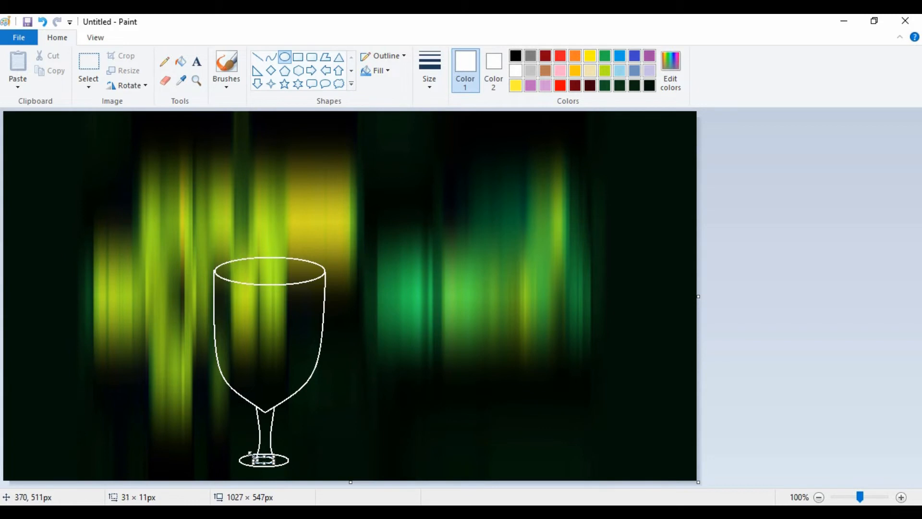
{"action": "left_click", "coordinate": [301, 471]}
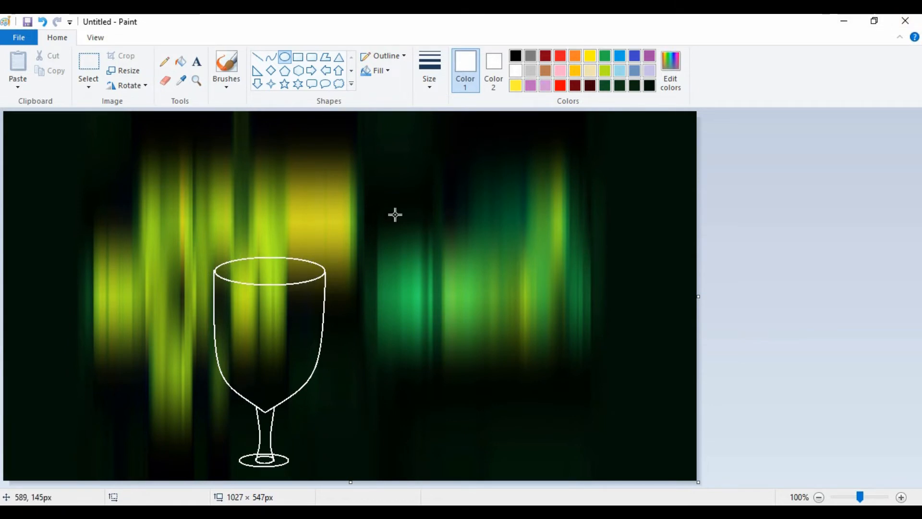
Dab very dark green paint inside the glass's base on both sides of the small oval, using the standard brush
{"action": "left_click", "coordinate": [648, 86]}
{"action": "left_click", "coordinate": [226, 82]}
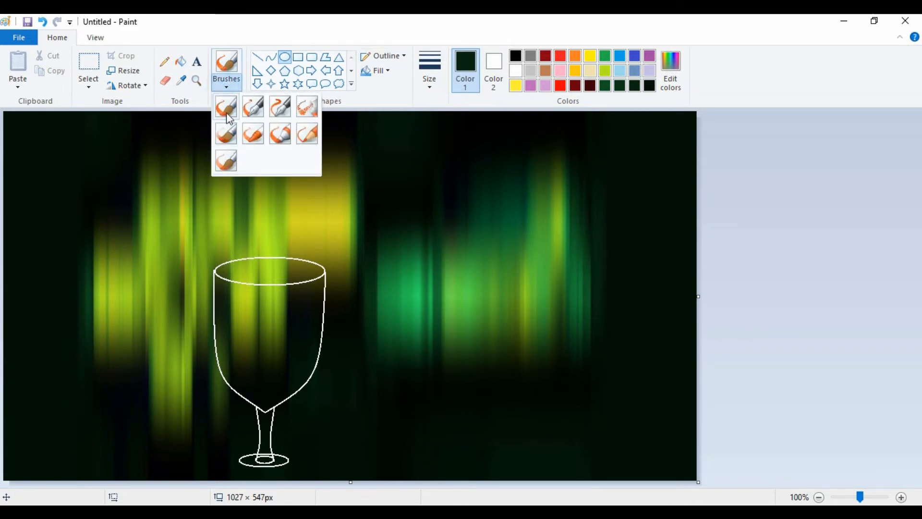
{"action": "left_click", "coordinate": [229, 112]}
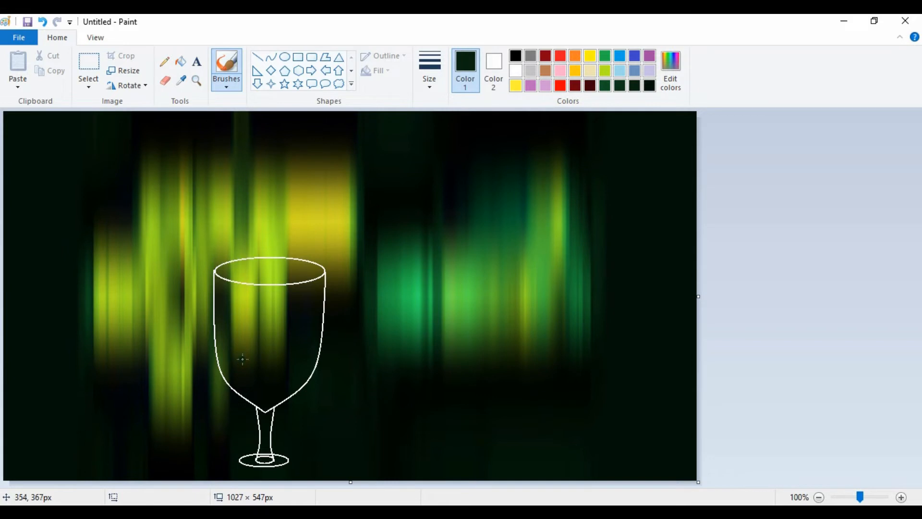
{"action": "left_click", "coordinate": [279, 459]}
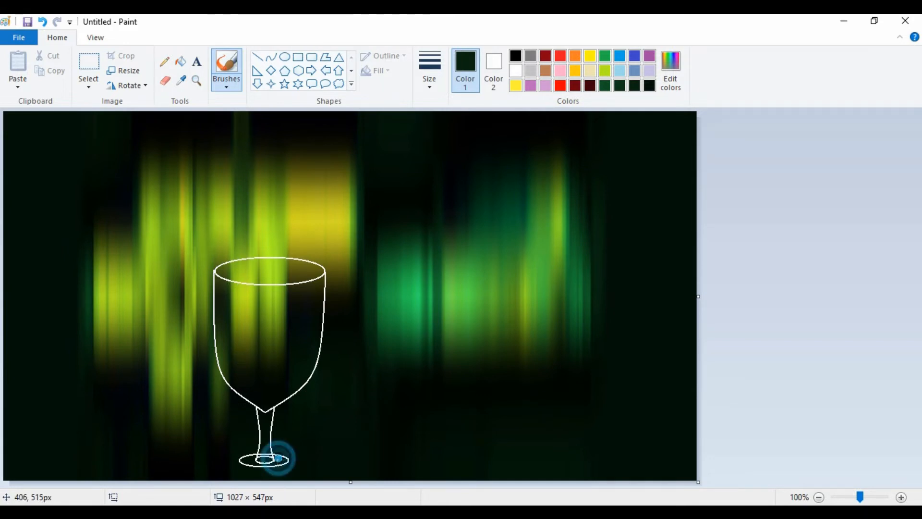
{"action": "left_click", "coordinate": [279, 457]}
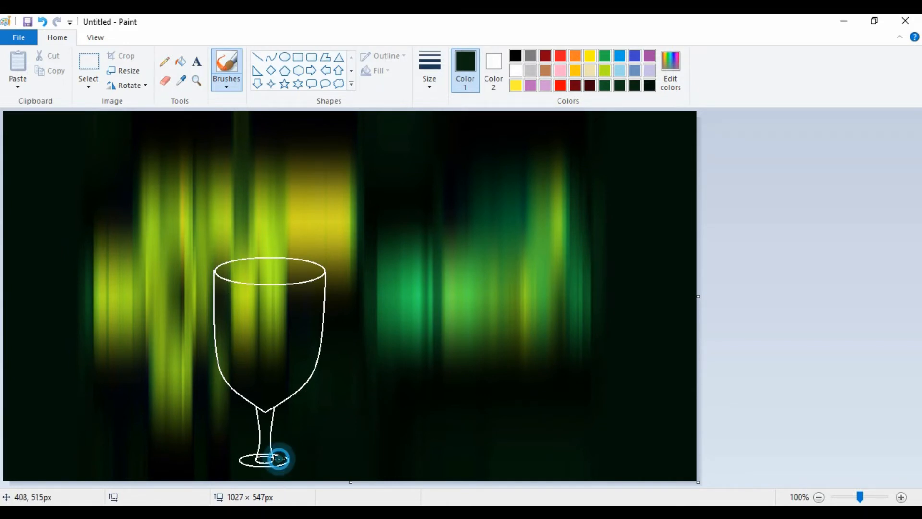
{"action": "left_click", "coordinate": [249, 459]}
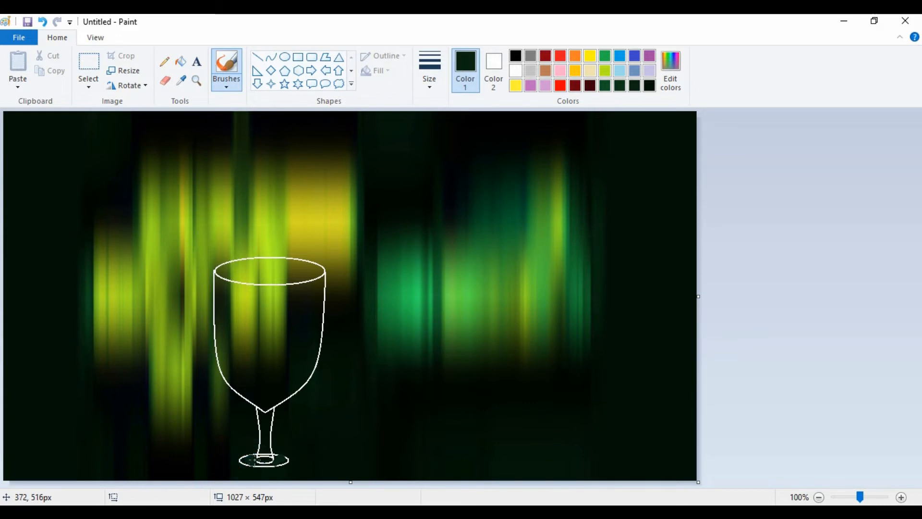
Dab near-black green paint over the small inner oval and the two ends of the glass's base
{"action": "left_click", "coordinate": [650, 86]}
{"action": "left_click", "coordinate": [262, 460]}
{"action": "left_click", "coordinate": [264, 459]}
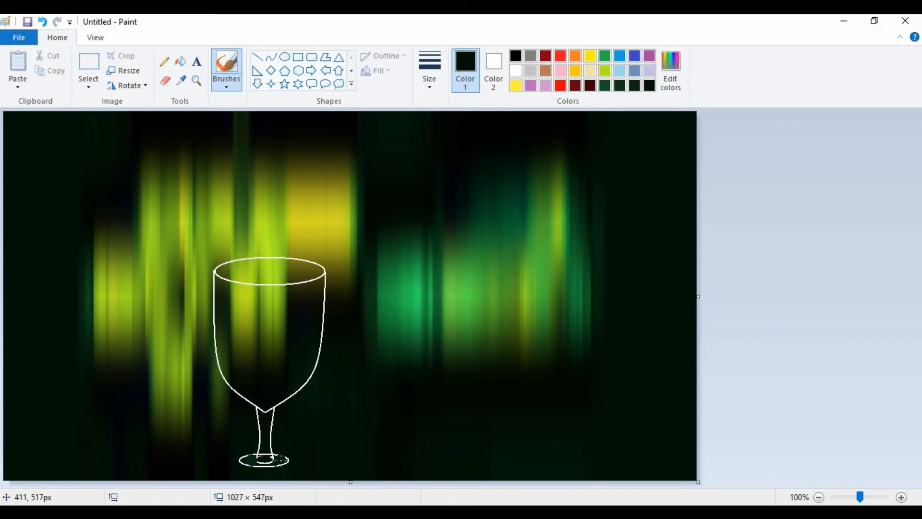
{"action": "left_click", "coordinate": [283, 460]}
{"action": "left_click", "coordinate": [246, 459]}
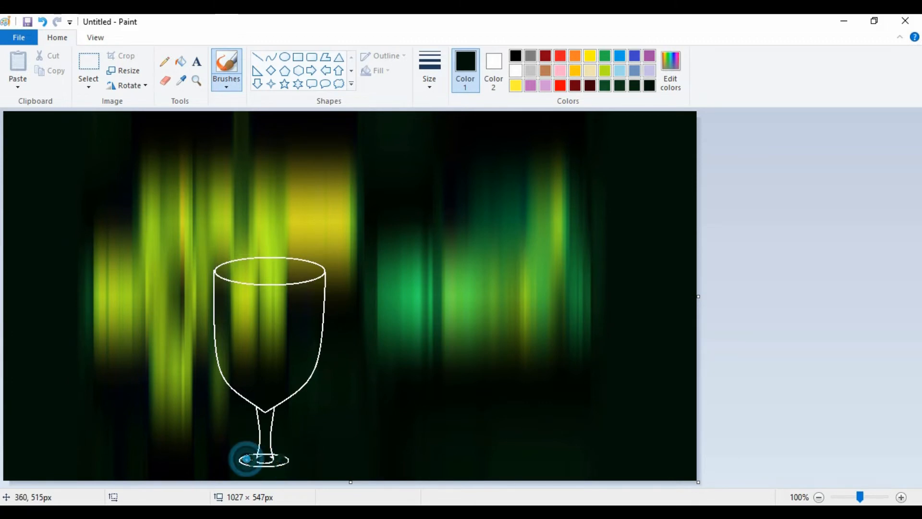
Darken the inside of the bowl along its lower left edge down to the tip with near-black green dabs
{"action": "left_click", "coordinate": [237, 382]}
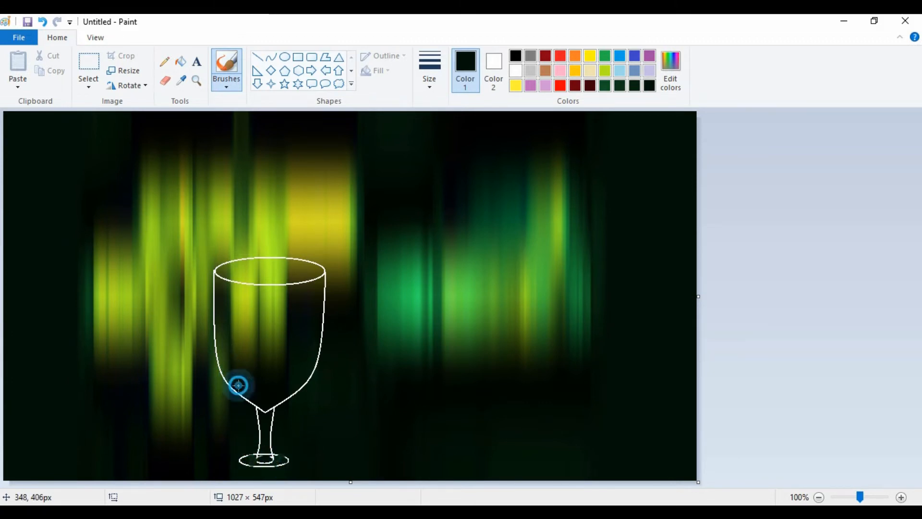
{"action": "left_click", "coordinate": [244, 388]}
{"action": "left_click", "coordinate": [249, 391]}
{"action": "left_click", "coordinate": [254, 396]}
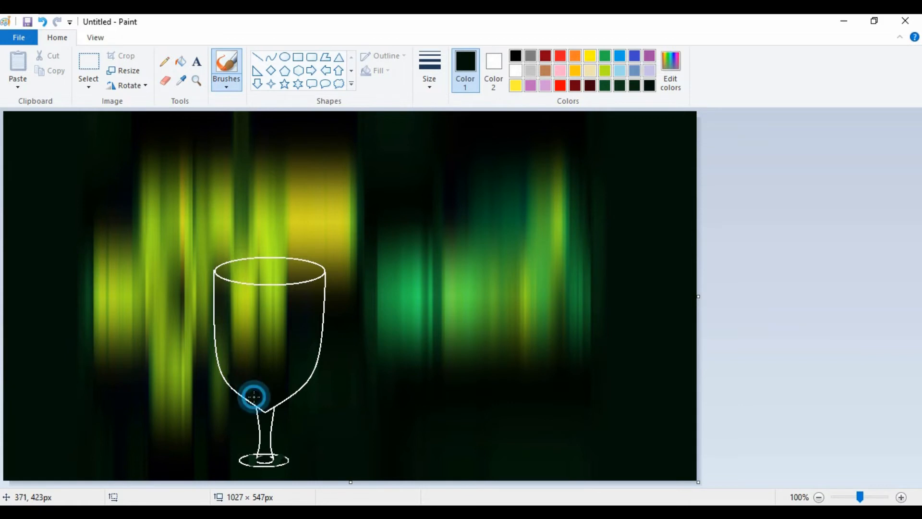
{"action": "left_click", "coordinate": [257, 398]}
{"action": "left_click", "coordinate": [259, 400]}
{"action": "left_click", "coordinate": [262, 402]}
{"action": "left_click", "coordinate": [266, 401]}
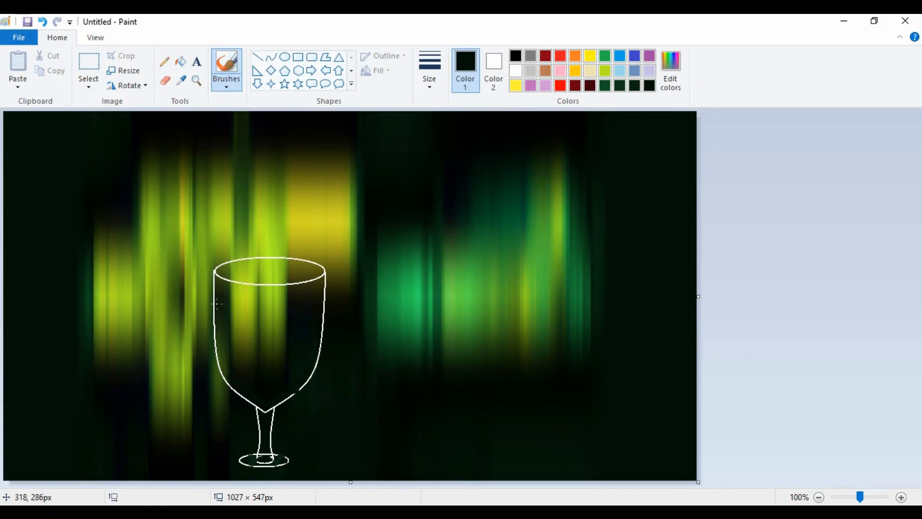
Undo the dab breaking the bowl's outline, and shade the bowl's inner lower right and left side in near-black green
{"action": "key", "text": "ctrl+z"}
{"action": "left_click", "coordinate": [301, 375]}
{"action": "left_click_drag", "start_coordinate": [281, 395], "coordinate": [282, 397]}
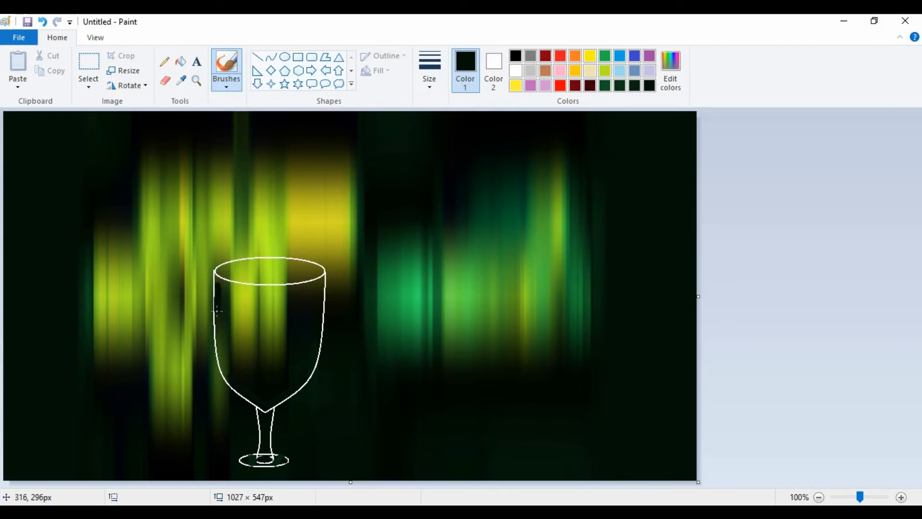
{"action": "mouse_move", "coordinate": [217, 329]}
{"action": "left_mouse_down"}
{"action": "mouse_move", "coordinate": [234, 360]}
{"action": "mouse_move", "coordinate": [220, 348]}
{"action": "mouse_move", "coordinate": [227, 380]}
{"action": "left_mouse_up"}
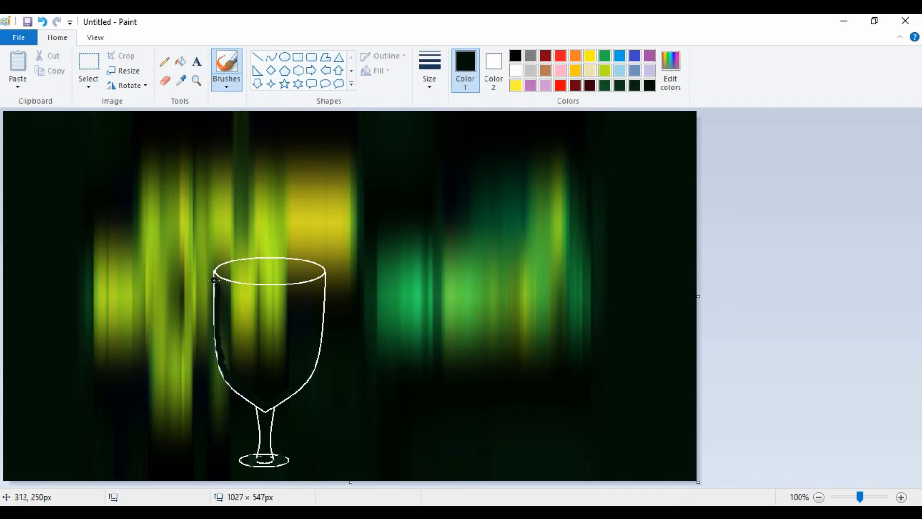
{"action": "left_click_drag", "start_coordinate": [216, 279], "coordinate": [217, 277]}
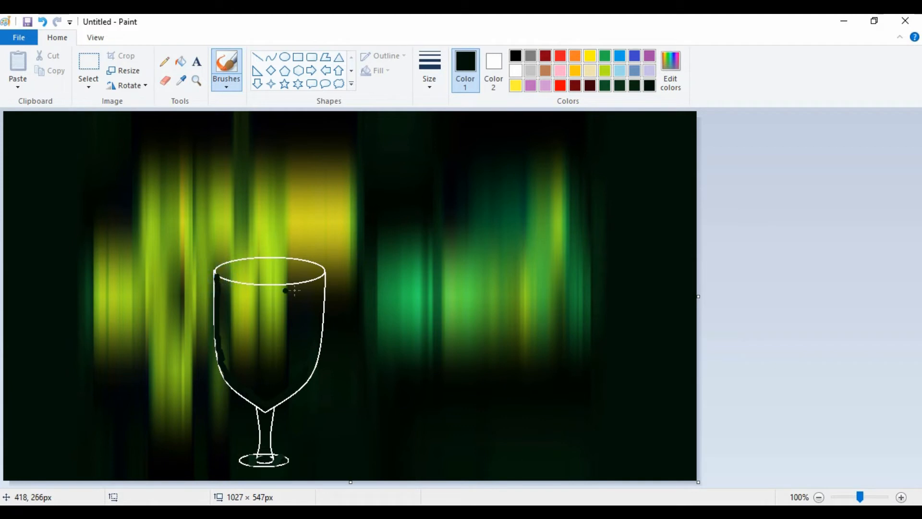
Dab lime green paint inside the bowl just below the left end of the rim
{"action": "left_click", "coordinate": [605, 72]}
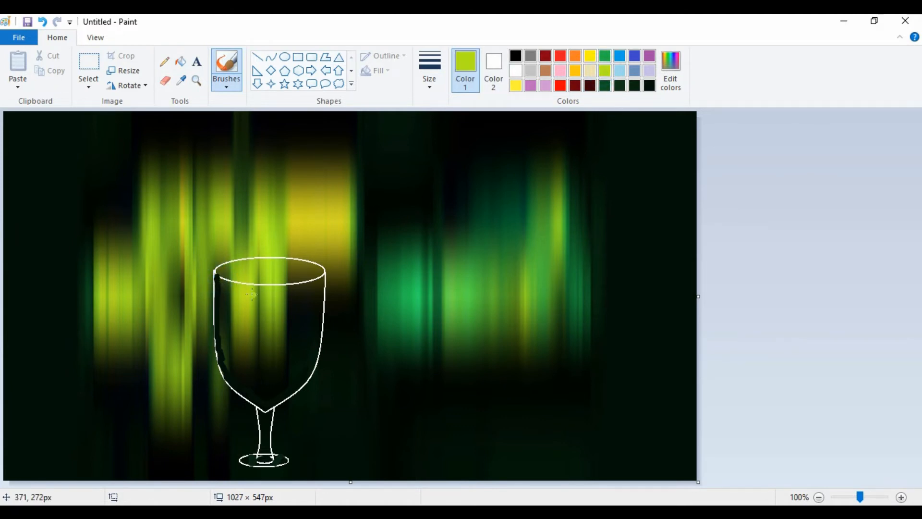
{"action": "left_click_drag", "start_coordinate": [219, 279], "coordinate": [224, 289]}
{"action": "left_click", "coordinate": [601, 57]}
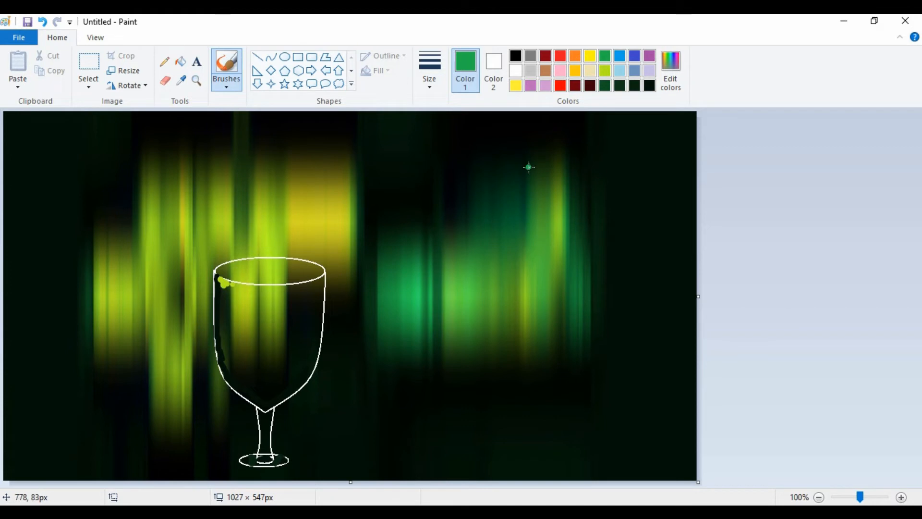
Draw a white oval about 155 × 36 px across the middle of the bowl, and flatten and fit it between the bowl's sides
{"action": "left_click", "coordinate": [515, 71]}
{"action": "left_click", "coordinate": [285, 58]}
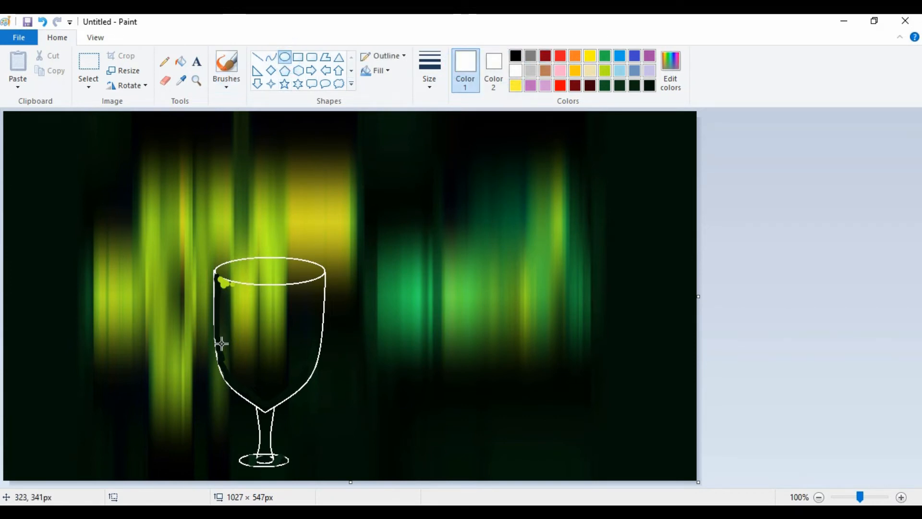
{"action": "left_click_drag", "start_coordinate": [226, 343], "coordinate": [333, 318]}
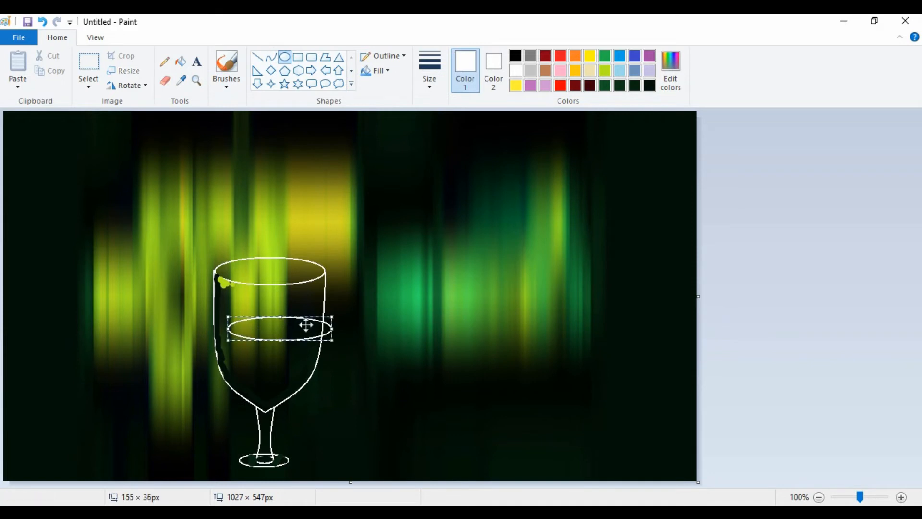
{"action": "mouse_move", "coordinate": [268, 330]}
{"action": "left_mouse_down"}
{"action": "mouse_move", "coordinate": [254, 335]}
{"action": "mouse_move", "coordinate": [294, 325]}
{"action": "mouse_move", "coordinate": [285, 327]}
{"action": "left_mouse_up"}
{"action": "mouse_move", "coordinate": [216, 319]}
{"action": "left_mouse_down"}
{"action": "mouse_move", "coordinate": [219, 328]}
{"action": "mouse_move", "coordinate": [214, 324]}
{"action": "left_mouse_up"}
{"action": "left_click", "coordinate": [273, 379]}
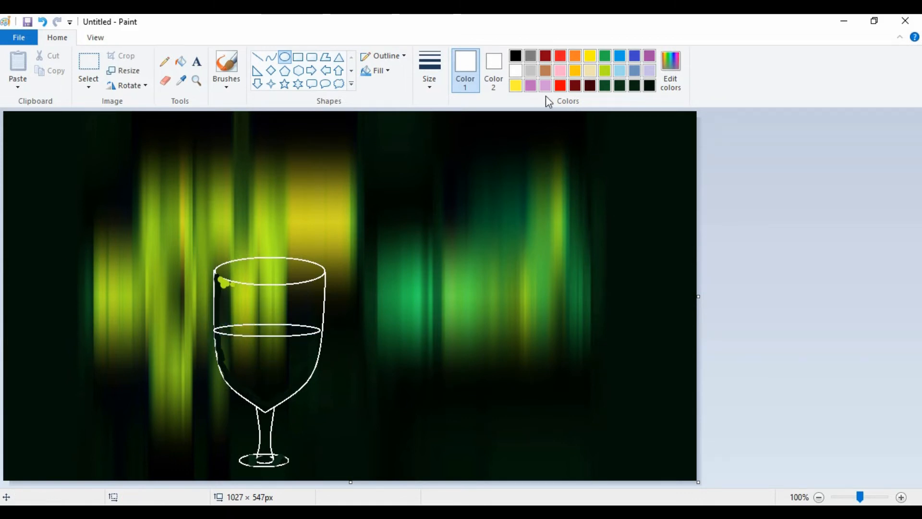
Fill the bowl from the middle oval down to the tip with rough white Crayon brush strokes
{"action": "left_click", "coordinate": [230, 86]}
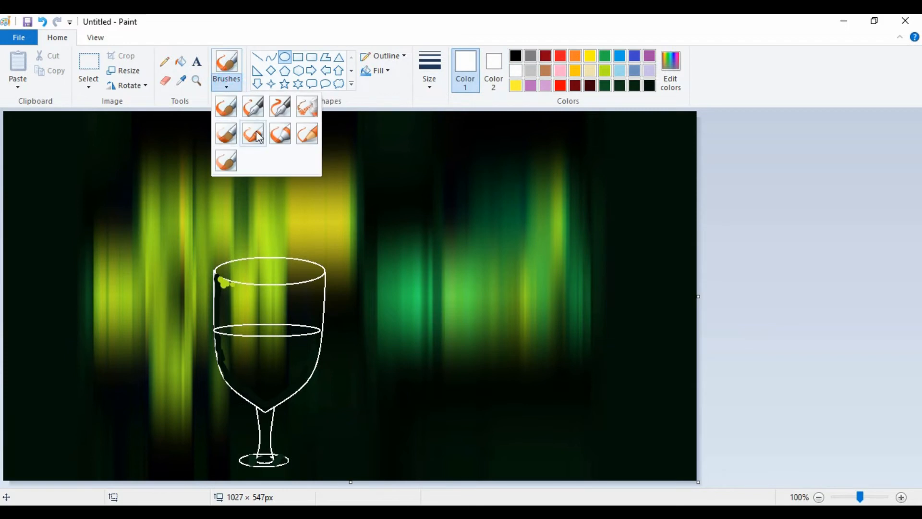
{"action": "left_click", "coordinate": [250, 133]}
{"action": "left_click", "coordinate": [249, 354]}
{"action": "mouse_move", "coordinate": [248, 354]}
{"action": "left_mouse_down"}
{"action": "mouse_move", "coordinate": [266, 404]}
{"action": "mouse_move", "coordinate": [236, 346]}
{"action": "mouse_move", "coordinate": [274, 348]}
{"action": "mouse_move", "coordinate": [220, 334]}
{"action": "mouse_move", "coordinate": [313, 344]}
{"action": "mouse_move", "coordinate": [315, 335]}
{"action": "mouse_move", "coordinate": [305, 364]}
{"action": "mouse_move", "coordinate": [274, 353]}
{"action": "mouse_move", "coordinate": [302, 344]}
{"action": "mouse_move", "coordinate": [219, 337]}
{"action": "mouse_move", "coordinate": [232, 364]}
{"action": "mouse_move", "coordinate": [296, 358]}
{"action": "mouse_move", "coordinate": [300, 365]}
{"action": "mouse_move", "coordinate": [255, 367]}
{"action": "mouse_move", "coordinate": [283, 375]}
{"action": "mouse_move", "coordinate": [275, 386]}
{"action": "mouse_move", "coordinate": [284, 371]}
{"action": "mouse_move", "coordinate": [268, 392]}
{"action": "mouse_move", "coordinate": [239, 368]}
{"action": "mouse_move", "coordinate": [262, 394]}
{"action": "mouse_move", "coordinate": [248, 384]}
{"action": "mouse_move", "coordinate": [299, 374]}
{"action": "left_mouse_up"}
{"action": "mouse_move", "coordinate": [240, 332]}
{"action": "left_mouse_down"}
{"action": "mouse_move", "coordinate": [314, 330]}
{"action": "mouse_move", "coordinate": [222, 328]}
{"action": "mouse_move", "coordinate": [244, 326]}
{"action": "left_mouse_up"}
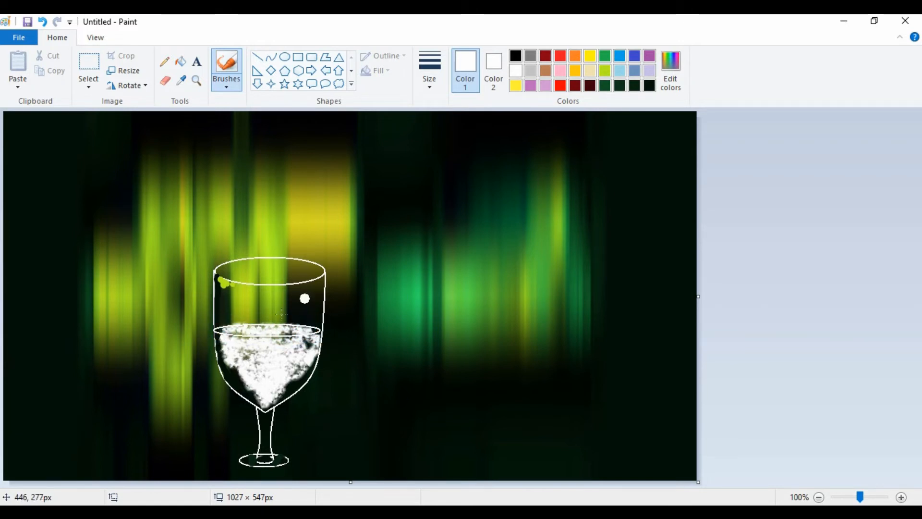
{"action": "mouse_move", "coordinate": [286, 348]}
{"action": "left_mouse_down"}
{"action": "mouse_move", "coordinate": [243, 336]}
{"action": "mouse_move", "coordinate": [296, 336]}
{"action": "mouse_move", "coordinate": [229, 337]}
{"action": "left_mouse_up"}
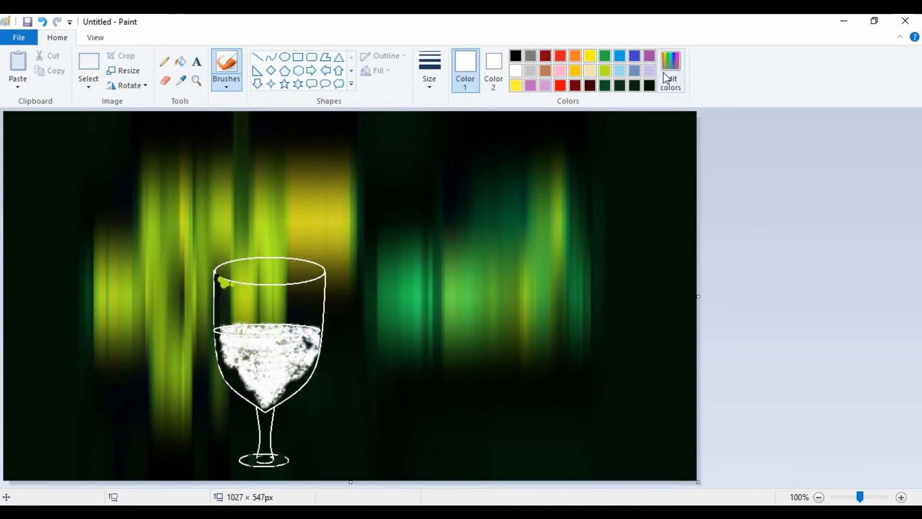
Shade over the white fill at the bowl's pointed bottom and along its right edge with near-black green crayon
{"action": "left_click", "coordinate": [649, 85]}
{"action": "left_click", "coordinate": [296, 378]}
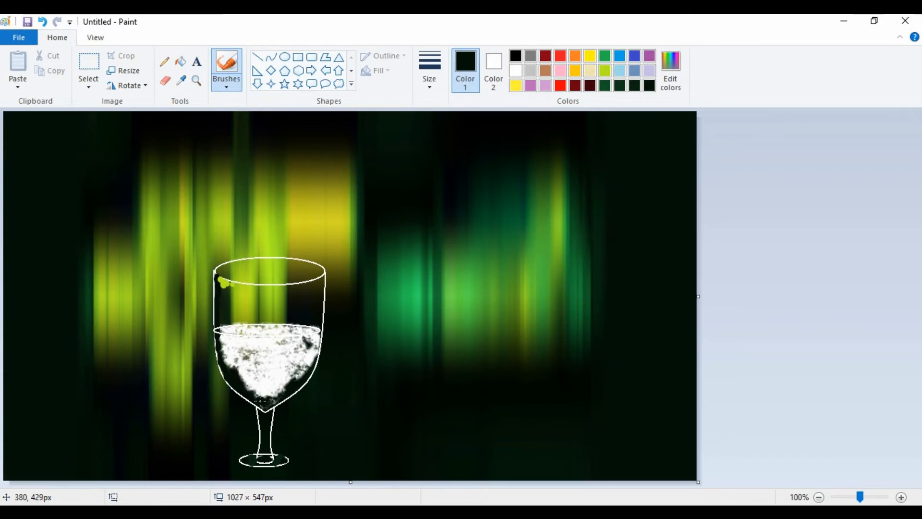
{"action": "mouse_move", "coordinate": [260, 401]}
{"action": "left_mouse_down"}
{"action": "mouse_move", "coordinate": [283, 392]}
{"action": "mouse_move", "coordinate": [263, 398]}
{"action": "mouse_move", "coordinate": [242, 385]}
{"action": "mouse_move", "coordinate": [222, 341]}
{"action": "mouse_move", "coordinate": [247, 387]}
{"action": "mouse_move", "coordinate": [302, 377]}
{"action": "mouse_move", "coordinate": [307, 363]}
{"action": "mouse_move", "coordinate": [276, 398]}
{"action": "mouse_move", "coordinate": [255, 392]}
{"action": "mouse_move", "coordinate": [280, 392]}
{"action": "left_mouse_up"}
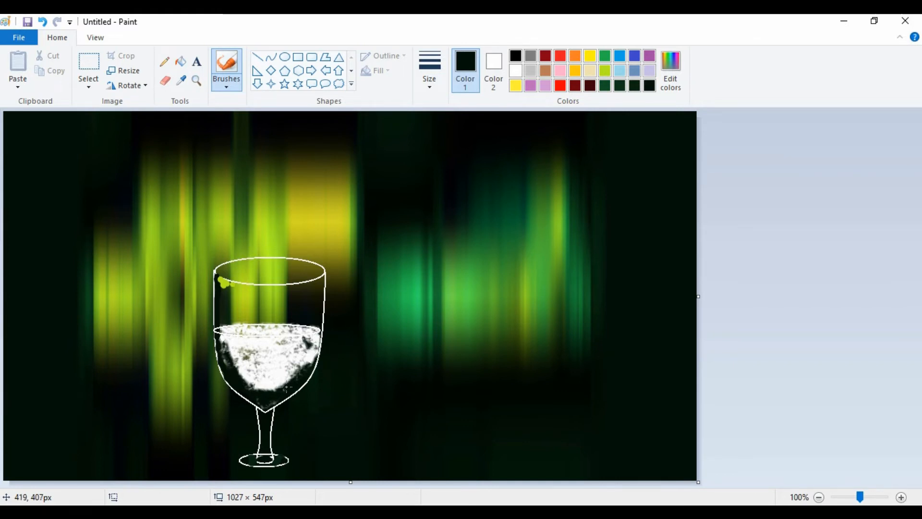
{"action": "left_click", "coordinate": [321, 335]}
{"action": "left_click", "coordinate": [320, 338]}
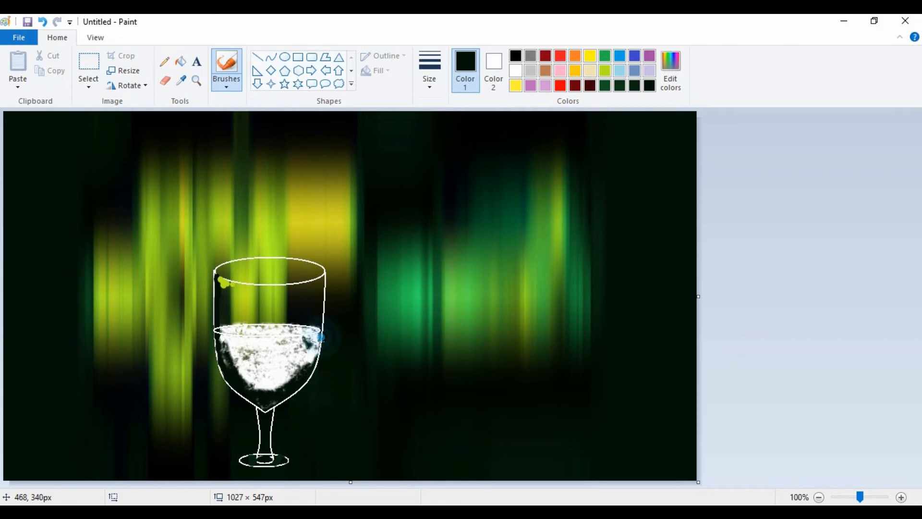
{"action": "left_click", "coordinate": [319, 352]}
{"action": "left_click", "coordinate": [310, 354]}
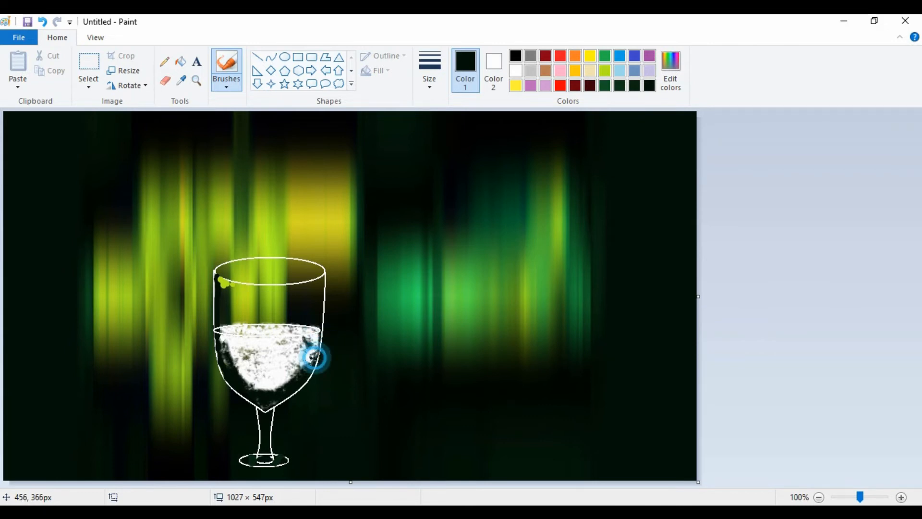
{"action": "left_click", "coordinate": [312, 355]}
Cover the lime green spots below the left end of the rim with near-black green crayon dabs
{"action": "left_click", "coordinate": [221, 279]}
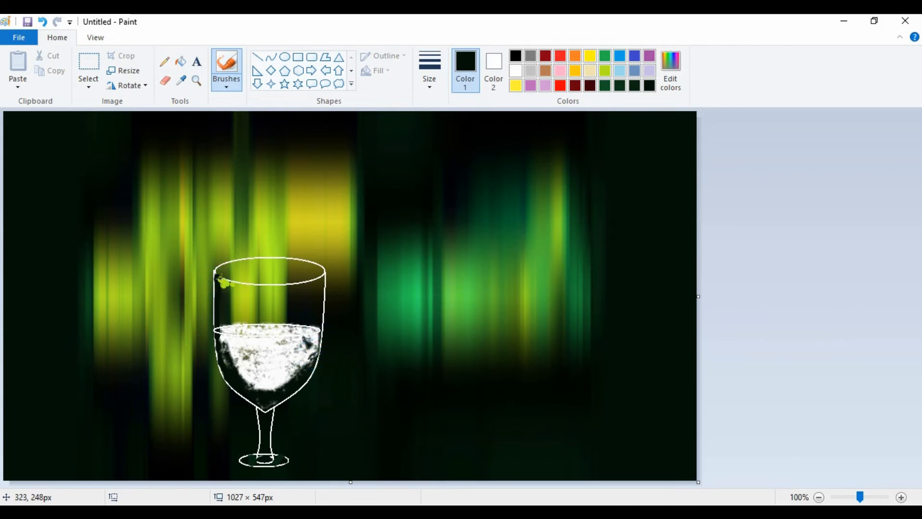
{"action": "left_click_drag", "start_coordinate": [221, 281], "coordinate": [232, 286]}
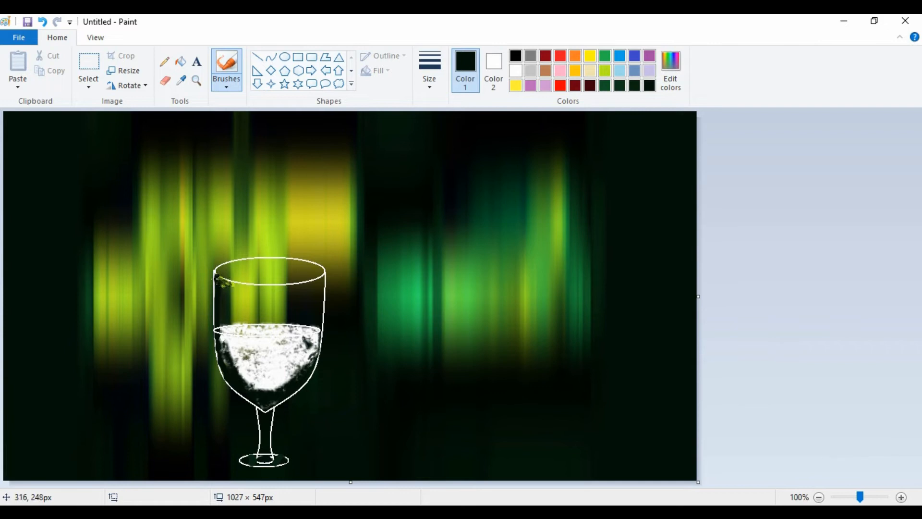
{"action": "left_click", "coordinate": [220, 279]}
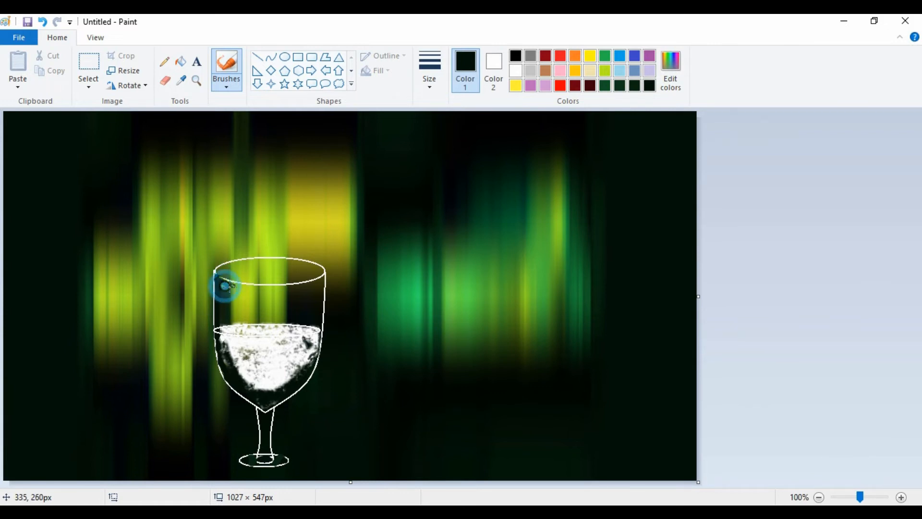
{"action": "left_click", "coordinate": [225, 285]}
{"action": "left_click", "coordinate": [232, 285]}
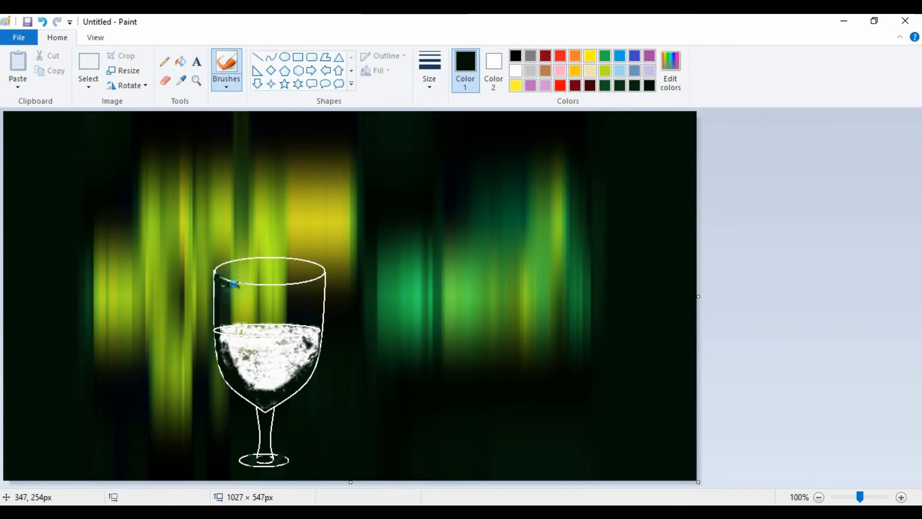
{"action": "left_click", "coordinate": [228, 286]}
{"action": "left_click", "coordinate": [223, 287]}
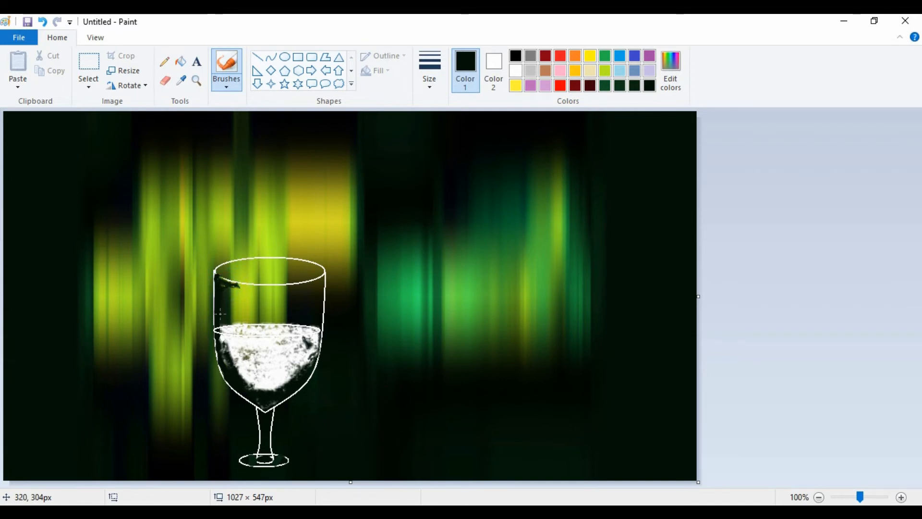
{"action": "left_click", "coordinate": [220, 291]}
{"action": "left_click", "coordinate": [221, 287]}
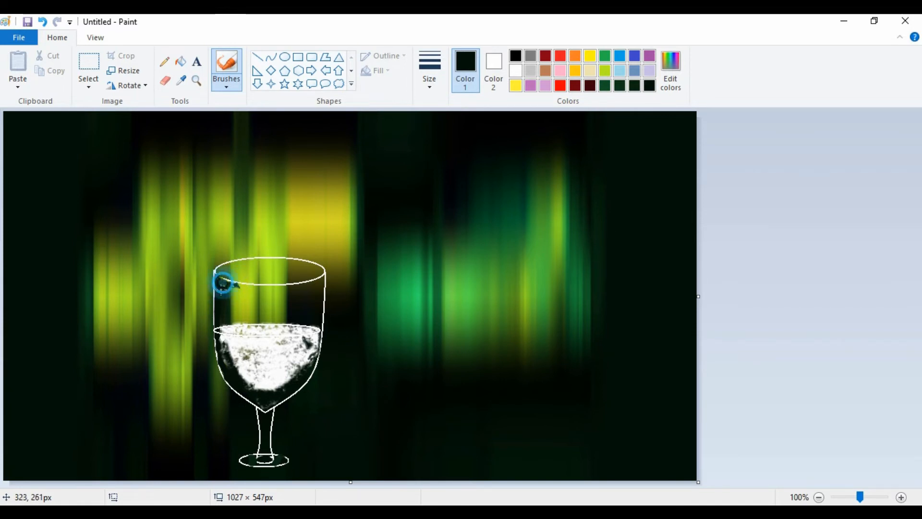
Darken the left edge of the white fill inside the bowl with near-black green crayon dabs
{"action": "left_click", "coordinate": [220, 339]}
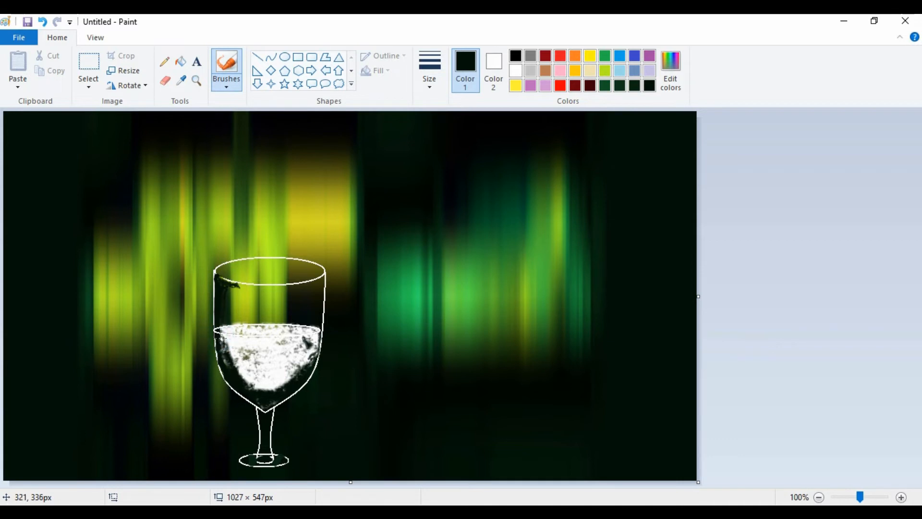
{"action": "left_click", "coordinate": [226, 357]}
{"action": "left_click", "coordinate": [216, 336]}
Fill the middle of the glass between the rim and the liquid surface with rough lime green crayon strokes
{"action": "left_click", "coordinate": [605, 71]}
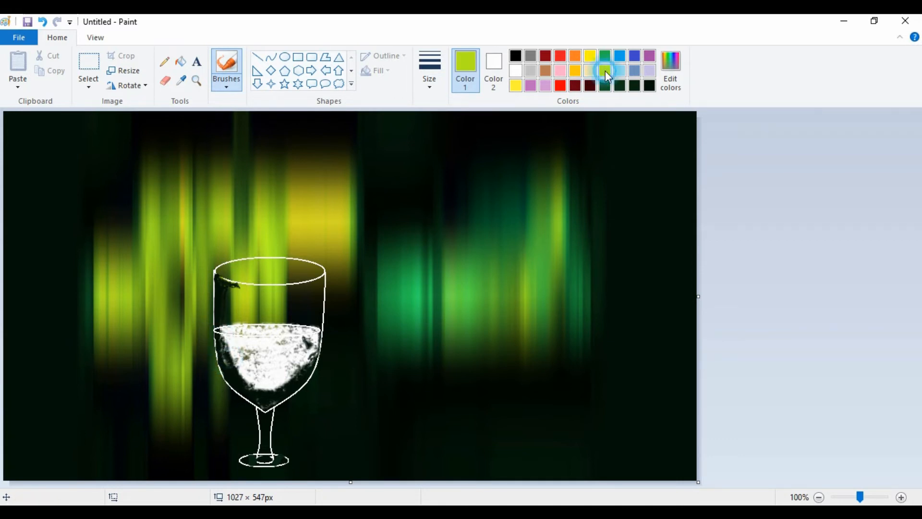
{"action": "left_click", "coordinate": [232, 285]}
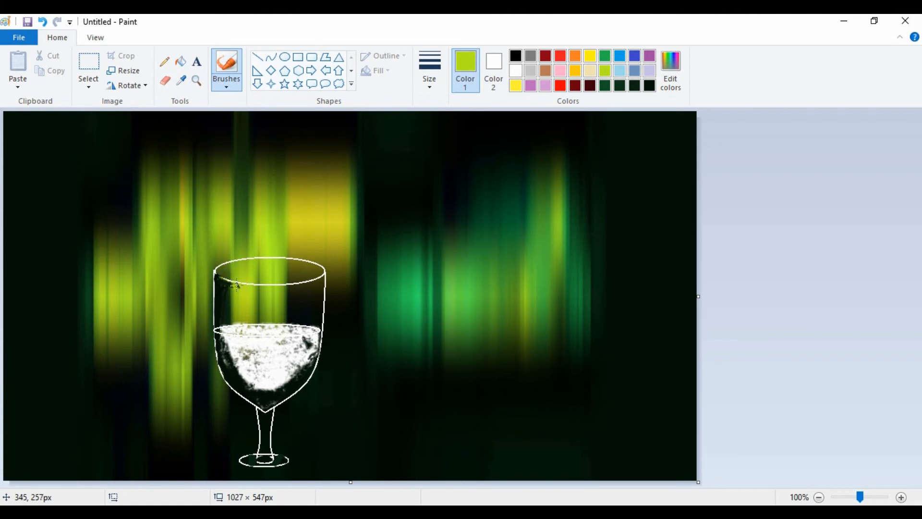
{"action": "left_click", "coordinate": [236, 285]}
{"action": "left_click", "coordinate": [227, 285]}
{"action": "left_click", "coordinate": [241, 285]}
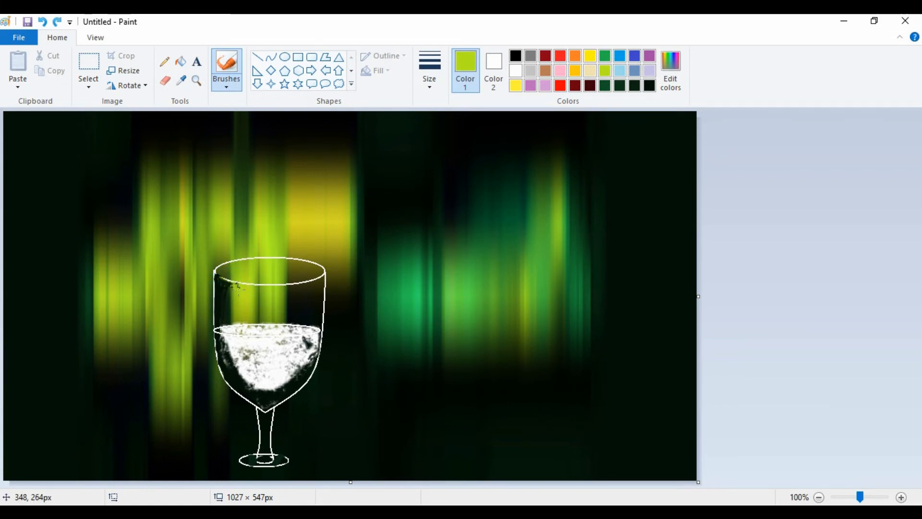
{"action": "left_click_drag", "start_coordinate": [231, 293], "coordinate": [241, 285]}
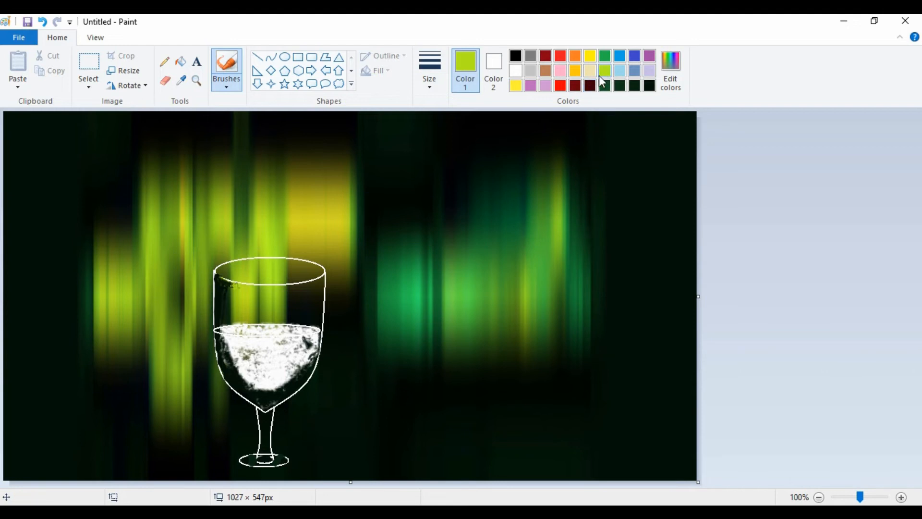
{"action": "mouse_move", "coordinate": [228, 321]}
{"action": "left_mouse_down"}
{"action": "mouse_move", "coordinate": [312, 322]}
{"action": "mouse_move", "coordinate": [219, 322]}
{"action": "mouse_move", "coordinate": [283, 316]}
{"action": "mouse_move", "coordinate": [236, 309]}
{"action": "left_mouse_up"}
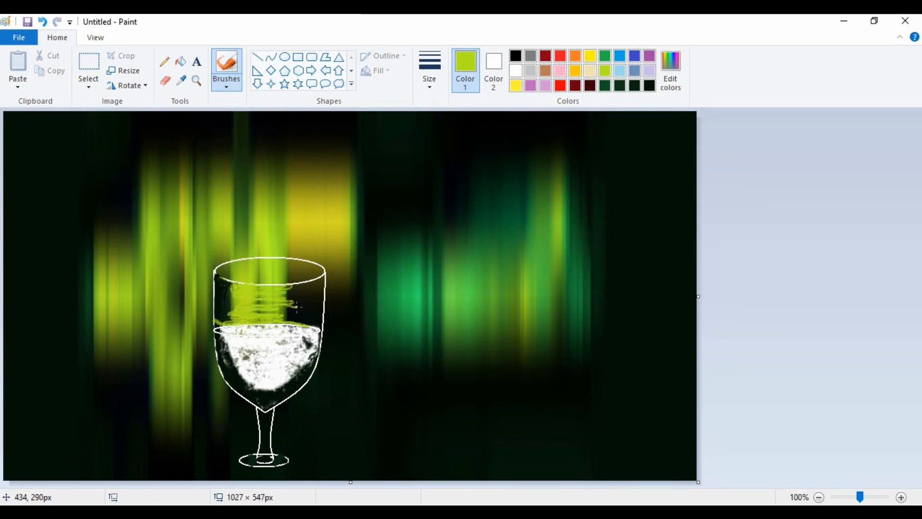
{"action": "left_click_drag", "start_coordinate": [297, 307], "coordinate": [287, 302]}
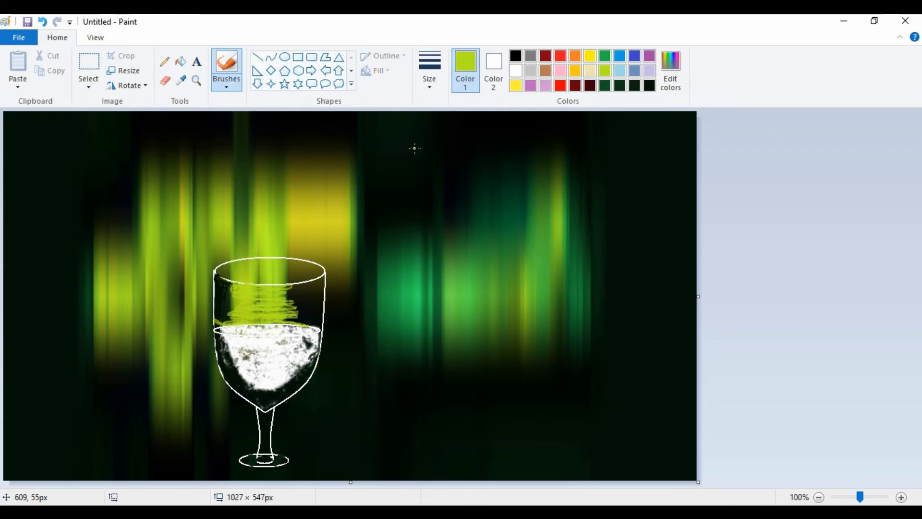
Darken the edges of the lime green area above the liquid and dapple its middle with short near-black green crayon marks
{"action": "left_click", "coordinate": [649, 86]}
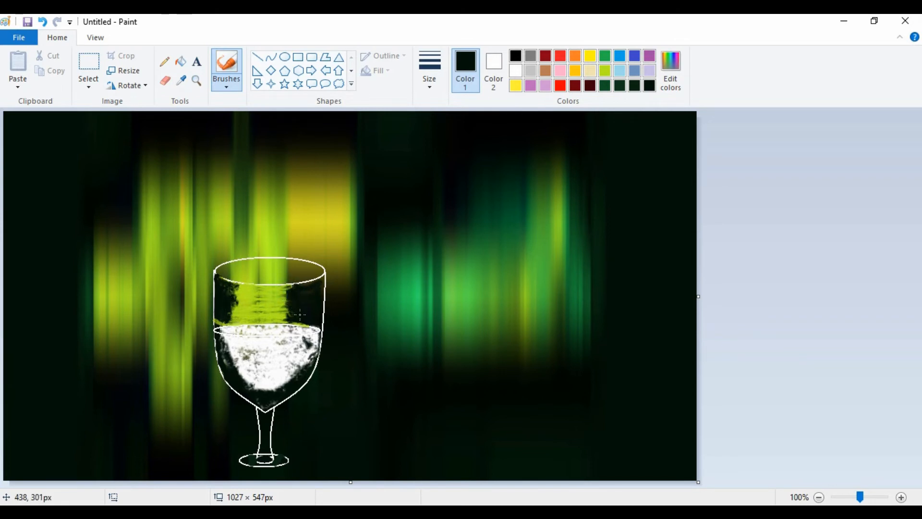
{"action": "left_click", "coordinate": [245, 294]}
{"action": "left_click_drag", "start_coordinate": [258, 295], "coordinate": [273, 295]}
{"action": "left_click", "coordinate": [246, 308]}
{"action": "mouse_move", "coordinate": [254, 302]}
{"action": "left_mouse_down"}
{"action": "mouse_move", "coordinate": [271, 302]}
{"action": "mouse_move", "coordinate": [277, 314]}
{"action": "left_mouse_up"}
{"action": "left_click", "coordinate": [252, 314]}
{"action": "left_click", "coordinate": [278, 296]}
{"action": "left_click", "coordinate": [274, 290]}
{"action": "left_click_drag", "start_coordinate": [244, 288], "coordinate": [252, 289]}
{"action": "left_click", "coordinate": [266, 300]}
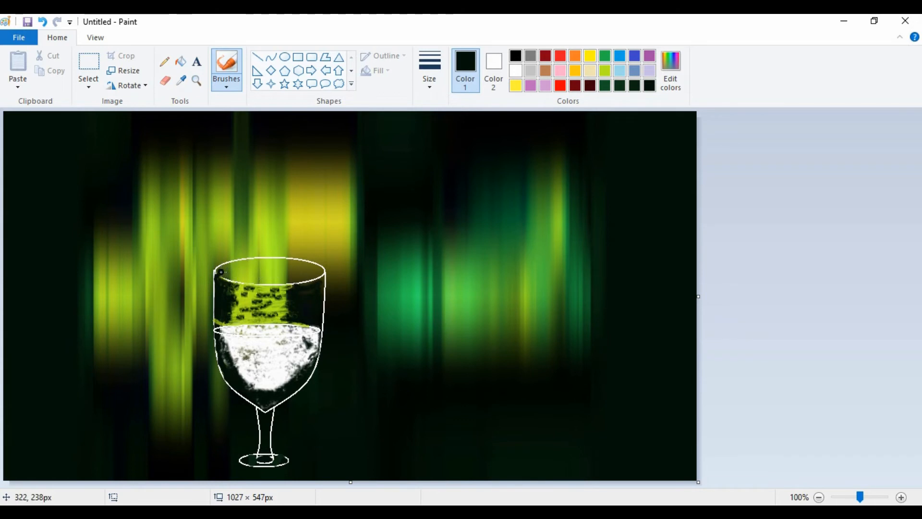
Shade the rim oval with near-black and dark green crayon and fill its centre with lime green
{"action": "mouse_move", "coordinate": [214, 267]}
{"action": "left_mouse_down"}
{"action": "mouse_move", "coordinate": [308, 266]}
{"action": "mouse_move", "coordinate": [264, 281]}
{"action": "mouse_move", "coordinate": [222, 273]}
{"action": "mouse_move", "coordinate": [269, 282]}
{"action": "mouse_move", "coordinate": [298, 265]}
{"action": "mouse_move", "coordinate": [229, 265]}
{"action": "mouse_move", "coordinate": [311, 272]}
{"action": "mouse_move", "coordinate": [236, 268]}
{"action": "mouse_move", "coordinate": [278, 278]}
{"action": "mouse_move", "coordinate": [316, 265]}
{"action": "mouse_move", "coordinate": [284, 264]}
{"action": "left_mouse_up"}
{"action": "left_click", "coordinate": [606, 88]}
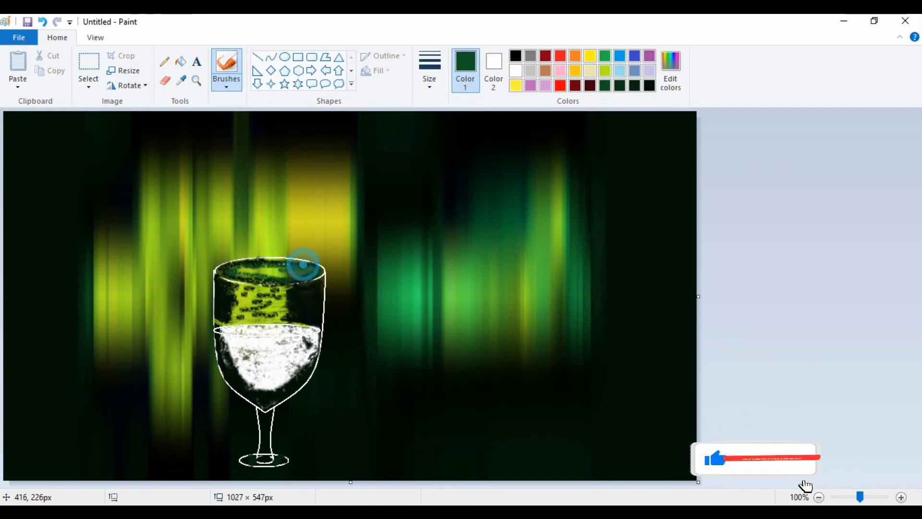
{"action": "left_click", "coordinate": [604, 71]}
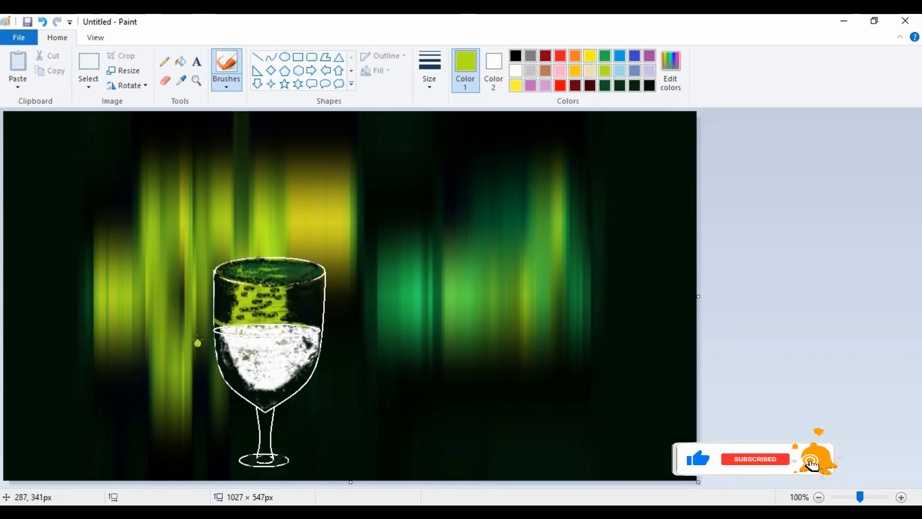
{"action": "mouse_move", "coordinate": [276, 267]}
{"action": "left_mouse_down"}
{"action": "mouse_move", "coordinate": [257, 271]}
{"action": "mouse_move", "coordinate": [301, 269]}
{"action": "mouse_move", "coordinate": [276, 265]}
{"action": "mouse_move", "coordinate": [298, 270]}
{"action": "mouse_move", "coordinate": [269, 272]}
{"action": "mouse_move", "coordinate": [292, 289]}
{"action": "mouse_move", "coordinate": [254, 300]}
{"action": "mouse_move", "coordinate": [289, 291]}
{"action": "mouse_move", "coordinate": [269, 305]}
{"action": "left_mouse_up"}
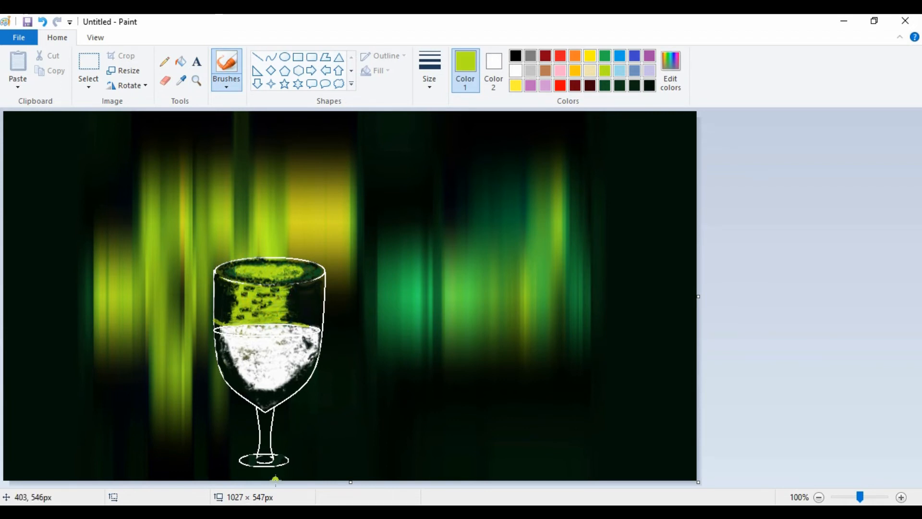
Paint a solid near-black green leaf slanting across the right-hand green glow, switching from Crayon to the plain round Brush
{"action": "left_click", "coordinate": [605, 86]}
{"action": "left_click", "coordinate": [649, 85]}
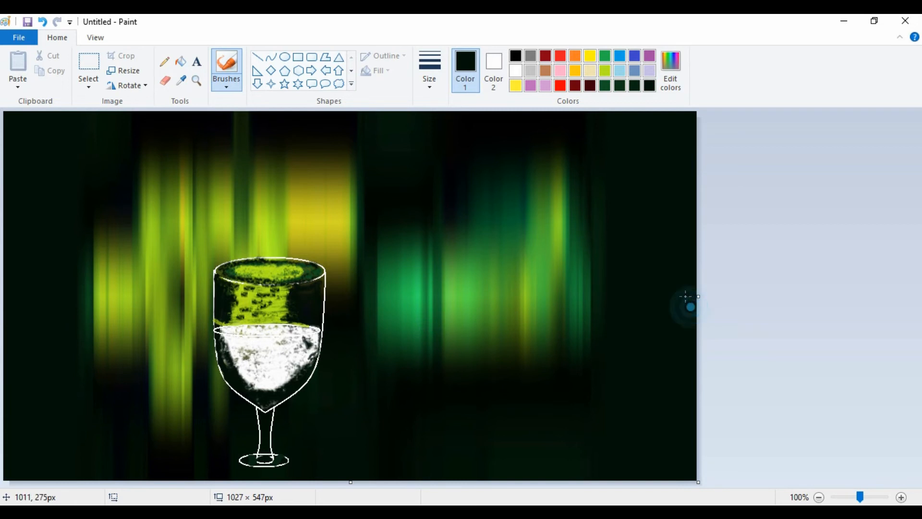
{"action": "mouse_move", "coordinate": [603, 257]}
{"action": "left_mouse_down"}
{"action": "mouse_move", "coordinate": [561, 261]}
{"action": "mouse_move", "coordinate": [492, 312]}
{"action": "mouse_move", "coordinate": [459, 322]}
{"action": "mouse_move", "coordinate": [501, 303]}
{"action": "mouse_move", "coordinate": [554, 258]}
{"action": "mouse_move", "coordinate": [619, 257]}
{"action": "left_mouse_up"}
{"action": "left_click", "coordinate": [226, 86]}
{"action": "left_click", "coordinate": [233, 117]}
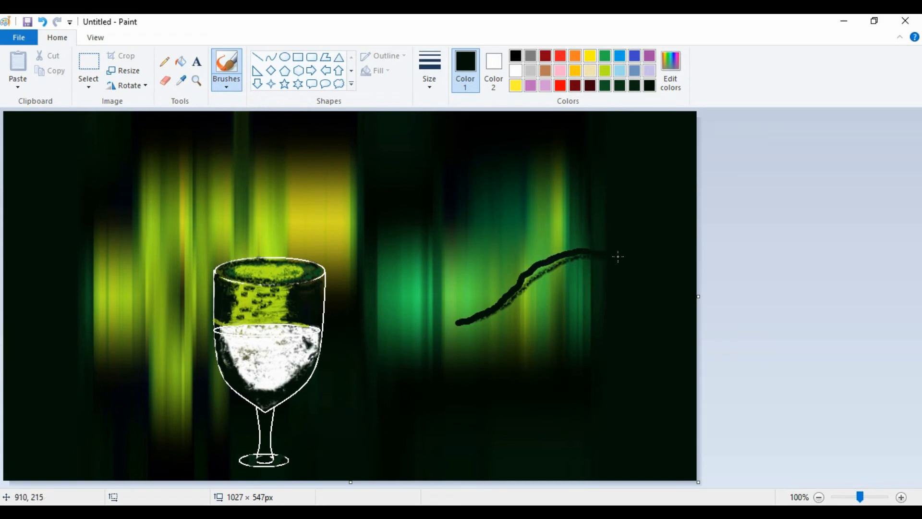
{"action": "mouse_move", "coordinate": [574, 277]}
{"action": "left_mouse_down"}
{"action": "mouse_move", "coordinate": [526, 321]}
{"action": "mouse_move", "coordinate": [446, 331]}
{"action": "mouse_move", "coordinate": [507, 305]}
{"action": "mouse_move", "coordinate": [455, 328]}
{"action": "left_mouse_up"}
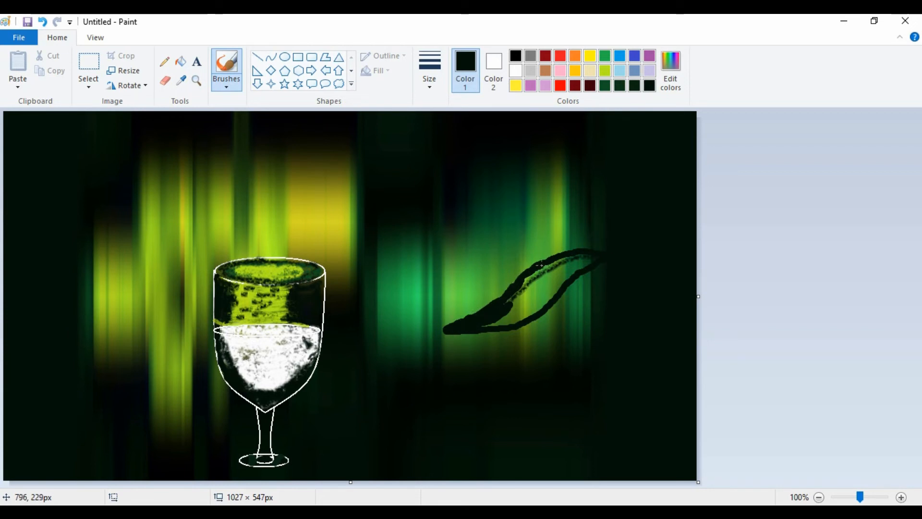
{"action": "left_click_drag", "start_coordinate": [583, 250], "coordinate": [535, 279]}
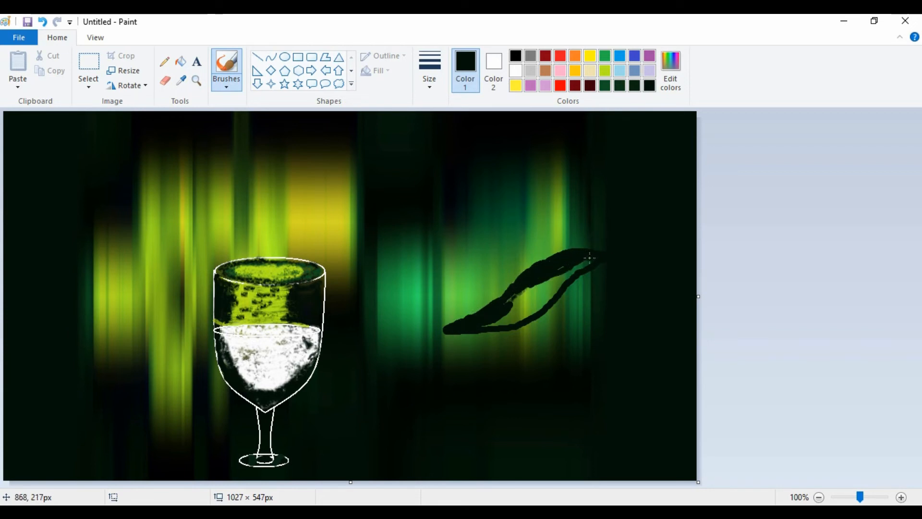
{"action": "mouse_move", "coordinate": [553, 296]}
{"action": "left_mouse_down"}
{"action": "mouse_move", "coordinate": [561, 274]}
{"action": "mouse_move", "coordinate": [521, 287]}
{"action": "mouse_move", "coordinate": [532, 291]}
{"action": "mouse_move", "coordinate": [503, 319]}
{"action": "mouse_move", "coordinate": [544, 293]}
{"action": "mouse_move", "coordinate": [532, 318]}
{"action": "mouse_move", "coordinate": [549, 297]}
{"action": "mouse_move", "coordinate": [480, 331]}
{"action": "mouse_move", "coordinate": [524, 306]}
{"action": "mouse_move", "coordinate": [497, 314]}
{"action": "left_mouse_up"}
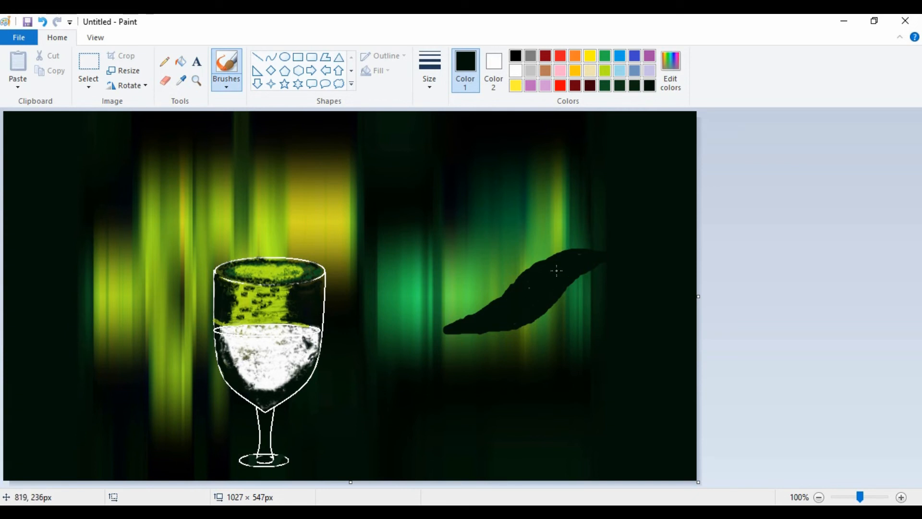
Add a second near-black green leaf above the first, joined at the right tip, and widen the first leaf's lower edge
{"action": "mouse_move", "coordinate": [599, 251]}
{"action": "left_mouse_down"}
{"action": "mouse_move", "coordinate": [481, 232]}
{"action": "mouse_move", "coordinate": [448, 217]}
{"action": "mouse_move", "coordinate": [552, 242]}
{"action": "mouse_move", "coordinate": [510, 244]}
{"action": "mouse_move", "coordinate": [462, 224]}
{"action": "mouse_move", "coordinate": [509, 240]}
{"action": "mouse_move", "coordinate": [481, 235]}
{"action": "mouse_move", "coordinate": [586, 247]}
{"action": "mouse_move", "coordinate": [569, 257]}
{"action": "mouse_move", "coordinate": [507, 254]}
{"action": "mouse_move", "coordinate": [473, 235]}
{"action": "mouse_move", "coordinate": [522, 248]}
{"action": "mouse_move", "coordinate": [501, 244]}
{"action": "left_mouse_up"}
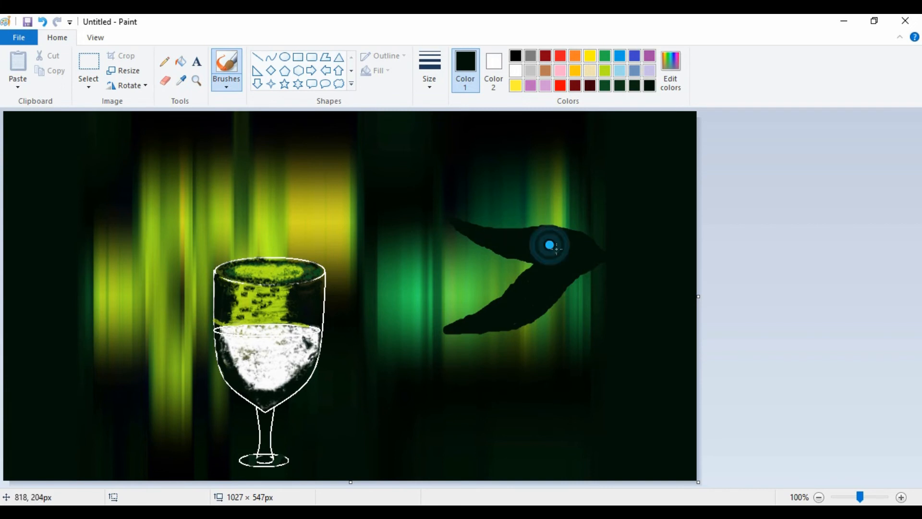
{"action": "mouse_move", "coordinate": [598, 261]}
{"action": "left_mouse_down"}
{"action": "mouse_move", "coordinate": [539, 326]}
{"action": "mouse_move", "coordinate": [495, 330]}
{"action": "mouse_move", "coordinate": [589, 270]}
{"action": "mouse_move", "coordinate": [535, 320]}
{"action": "left_mouse_up"}
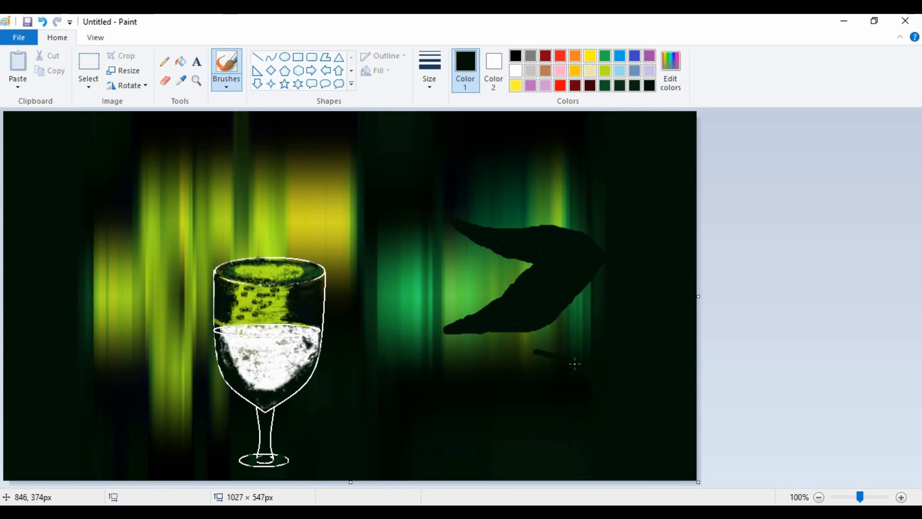
{"action": "left_click", "coordinate": [593, 249]}
Paint a solid dark green leaf below the two near-black leaves, pointed at both ends and sloping down to the right
{"action": "mouse_move", "coordinate": [579, 371]}
{"action": "left_mouse_down"}
{"action": "mouse_move", "coordinate": [558, 343]}
{"action": "mouse_move", "coordinate": [524, 351]}
{"action": "left_mouse_up"}
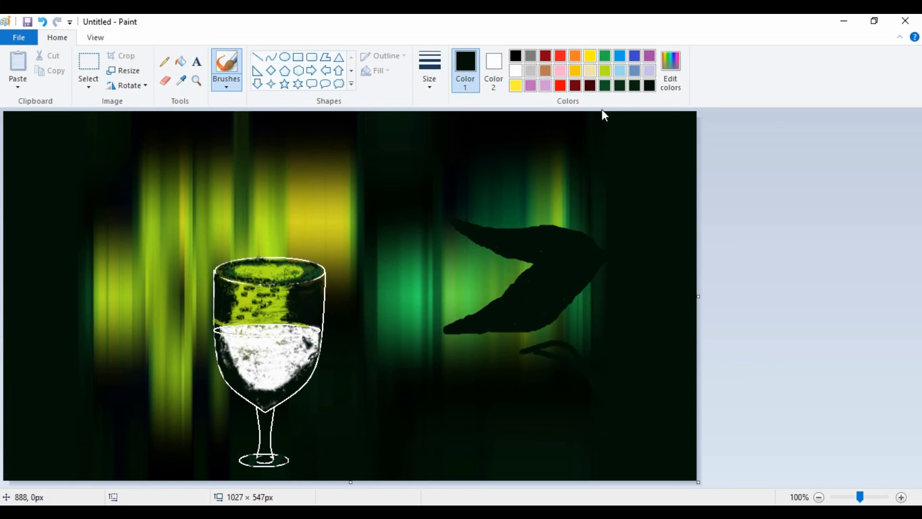
{"action": "left_click", "coordinate": [605, 86]}
{"action": "mouse_move", "coordinate": [602, 382]}
{"action": "left_mouse_down"}
{"action": "mouse_move", "coordinate": [560, 342]}
{"action": "mouse_move", "coordinate": [487, 348]}
{"action": "mouse_move", "coordinate": [563, 383]}
{"action": "mouse_move", "coordinate": [603, 386]}
{"action": "mouse_move", "coordinate": [584, 366]}
{"action": "mouse_move", "coordinate": [540, 350]}
{"action": "mouse_move", "coordinate": [563, 346]}
{"action": "mouse_move", "coordinate": [571, 357]}
{"action": "mouse_move", "coordinate": [518, 354]}
{"action": "mouse_move", "coordinate": [551, 376]}
{"action": "mouse_move", "coordinate": [575, 371]}
{"action": "left_mouse_up"}
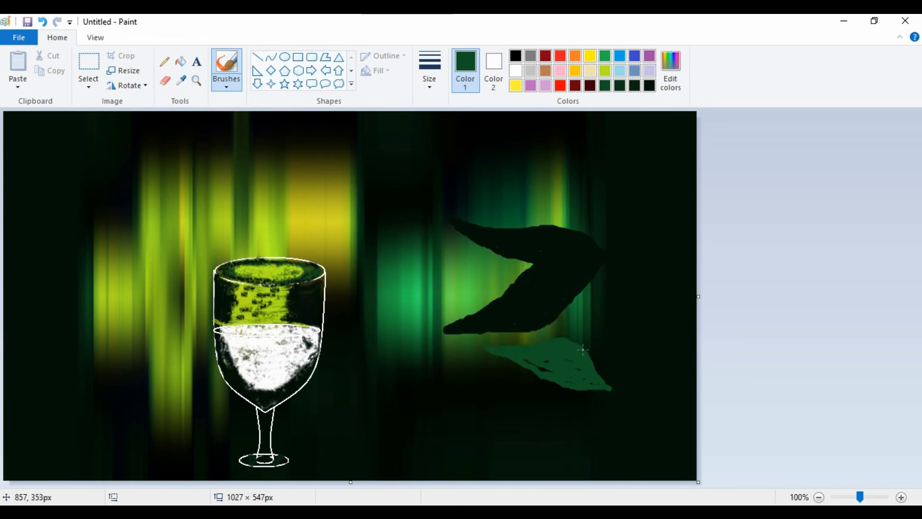
{"action": "left_click_drag", "start_coordinate": [584, 338], "coordinate": [642, 386]}
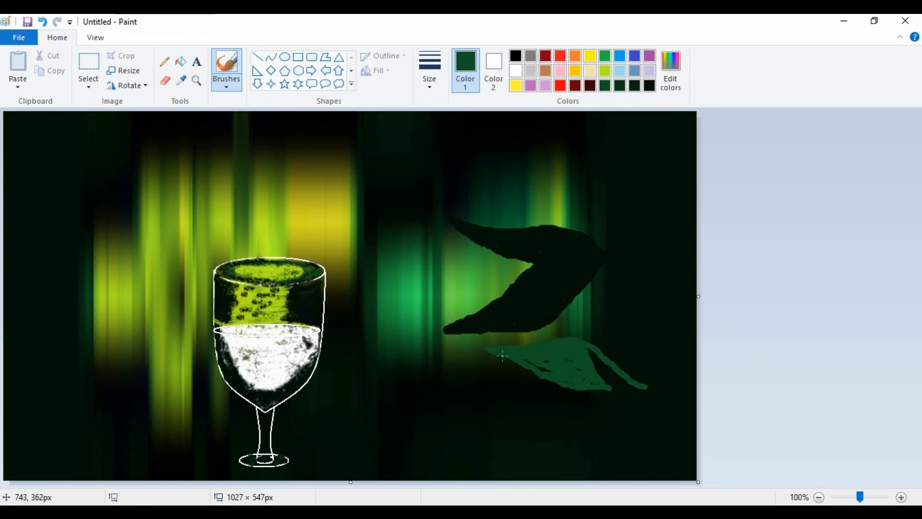
{"action": "mouse_move", "coordinate": [502, 356]}
{"action": "left_mouse_down"}
{"action": "mouse_move", "coordinate": [574, 396]}
{"action": "mouse_move", "coordinate": [620, 405]}
{"action": "mouse_move", "coordinate": [655, 397]}
{"action": "left_mouse_up"}
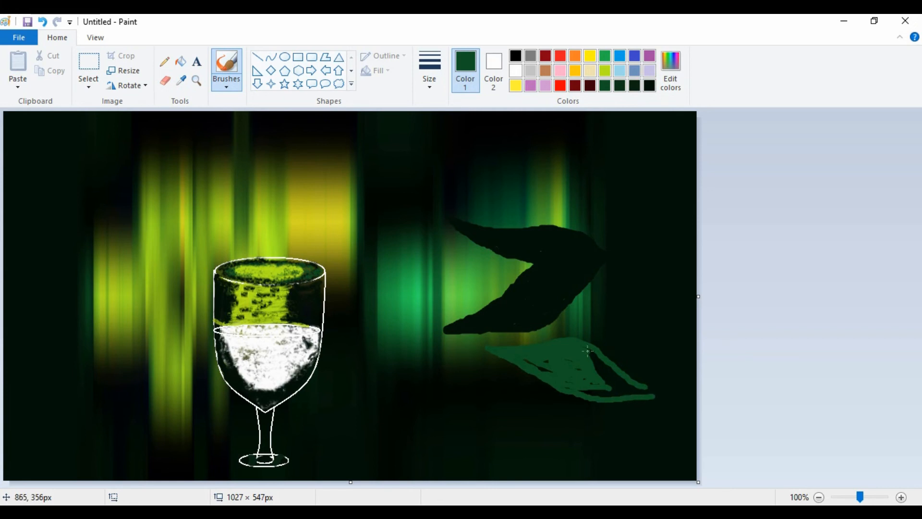
{"action": "mouse_move", "coordinate": [588, 351]}
{"action": "left_mouse_down"}
{"action": "mouse_move", "coordinate": [646, 390]}
{"action": "mouse_move", "coordinate": [622, 364]}
{"action": "mouse_move", "coordinate": [644, 385]}
{"action": "mouse_move", "coordinate": [588, 350]}
{"action": "mouse_move", "coordinate": [593, 369]}
{"action": "left_mouse_up"}
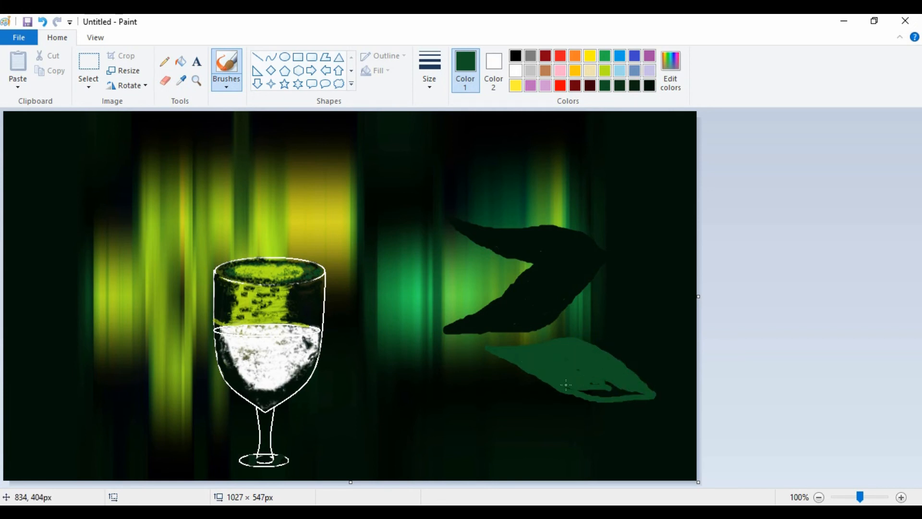
{"action": "left_click_drag", "start_coordinate": [634, 391], "coordinate": [637, 395]}
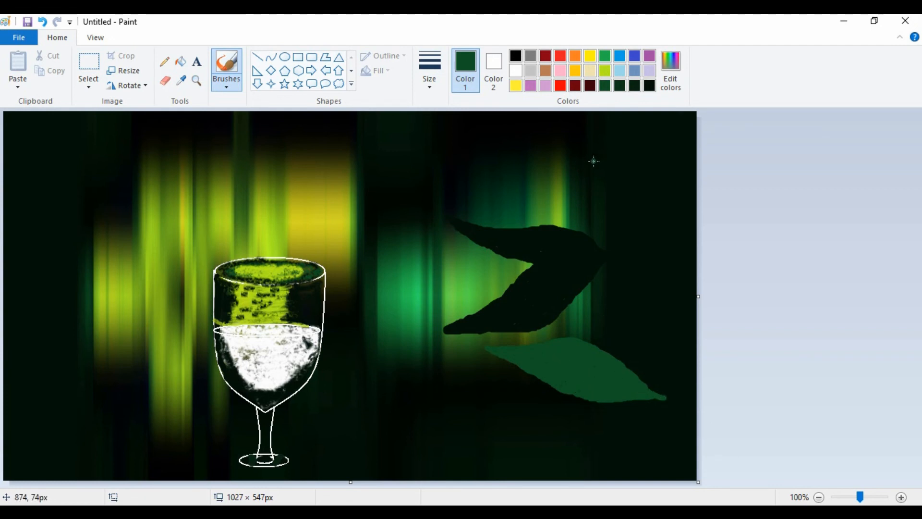
Paint very dark green stems from the leaves to the canvas's right edge and add two spiral tendrils branching off the upper stem
{"action": "left_click", "coordinate": [620, 86]}
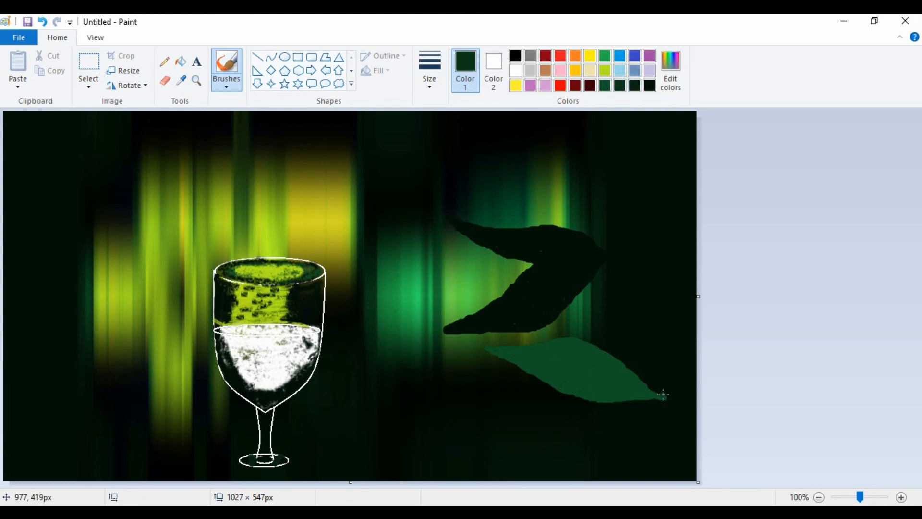
{"action": "left_click_drag", "start_coordinate": [663, 395], "coordinate": [691, 414]}
{"action": "mouse_move", "coordinate": [613, 260]}
{"action": "left_mouse_down"}
{"action": "mouse_move", "coordinate": [674, 305]}
{"action": "mouse_move", "coordinate": [697, 357]}
{"action": "left_mouse_up"}
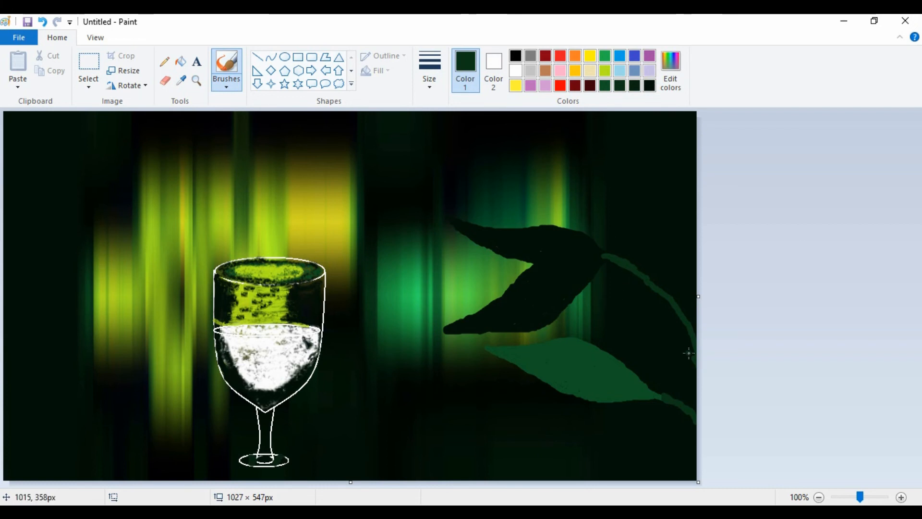
{"action": "mouse_move", "coordinate": [686, 330]}
{"action": "left_mouse_down"}
{"action": "mouse_move", "coordinate": [626, 319]}
{"action": "mouse_move", "coordinate": [617, 340]}
{"action": "mouse_move", "coordinate": [632, 353]}
{"action": "left_mouse_up"}
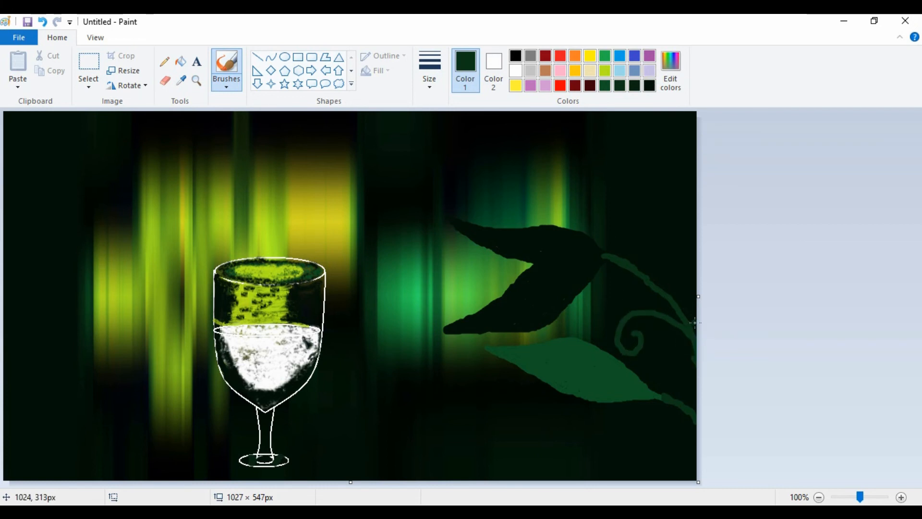
{"action": "mouse_move", "coordinate": [610, 257]}
{"action": "left_mouse_down"}
{"action": "mouse_move", "coordinate": [649, 274]}
{"action": "mouse_move", "coordinate": [690, 315]}
{"action": "left_mouse_up"}
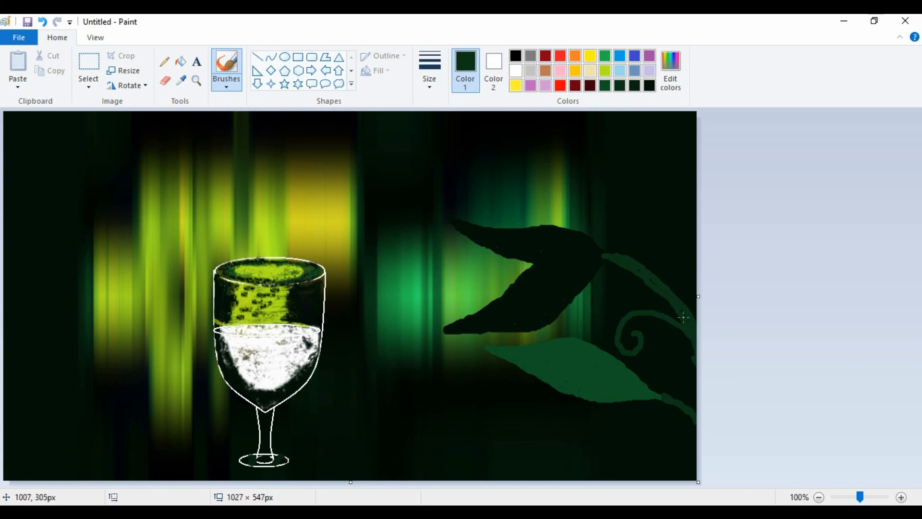
{"action": "left_click_drag", "start_coordinate": [664, 397], "coordinate": [686, 411]}
{"action": "left_click", "coordinate": [673, 303]}
{"action": "mouse_move", "coordinate": [681, 294]}
{"action": "left_mouse_down"}
{"action": "mouse_move", "coordinate": [642, 245]}
{"action": "mouse_move", "coordinate": [650, 213]}
{"action": "mouse_move", "coordinate": [676, 226]}
{"action": "left_mouse_up"}
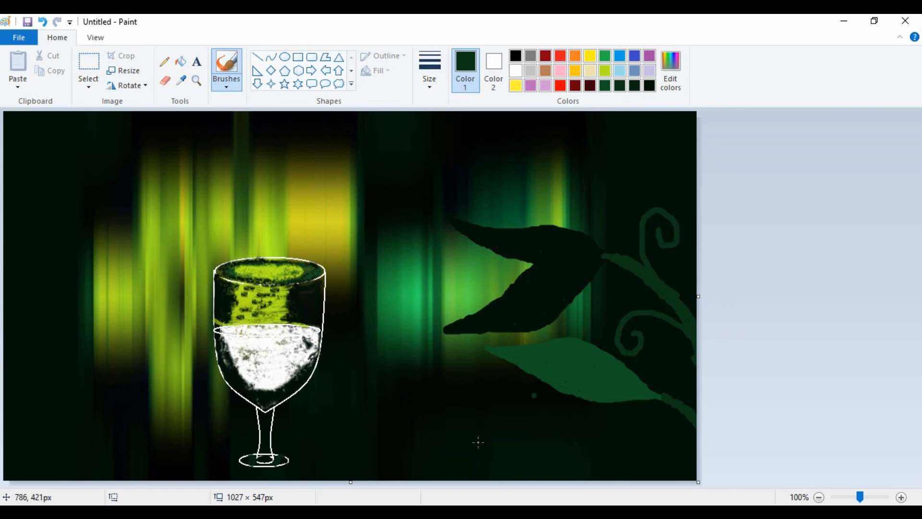
Draw a curved bright green midrib along the lowest leaf from its left tip to the stem
{"action": "left_click", "coordinate": [605, 56]}
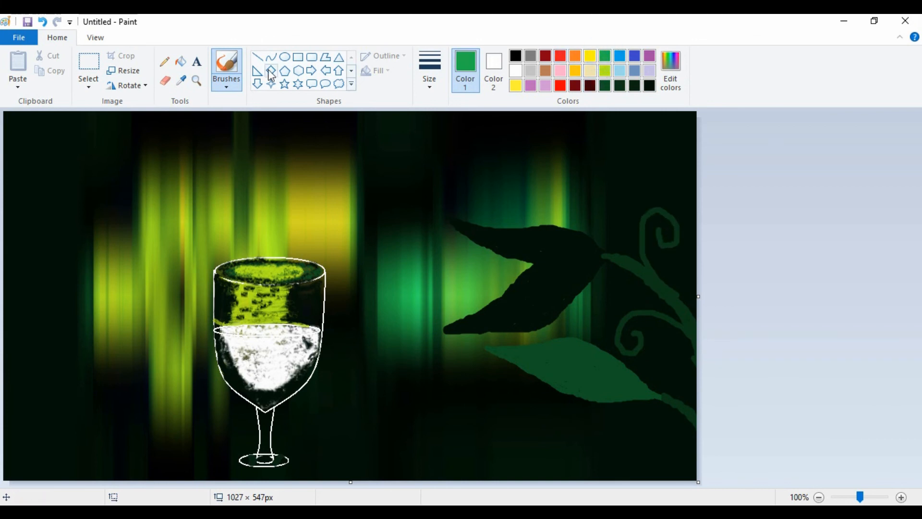
{"action": "left_click", "coordinate": [271, 57]}
{"action": "left_click_drag", "start_coordinate": [487, 351], "coordinate": [669, 399]}
{"action": "mouse_move", "coordinate": [580, 371]}
{"action": "left_mouse_down"}
{"action": "mouse_move", "coordinate": [577, 381]}
{"action": "mouse_move", "coordinate": [583, 360]}
{"action": "left_mouse_up"}
{"action": "left_click_drag", "start_coordinate": [550, 401], "coordinate": [583, 360]}
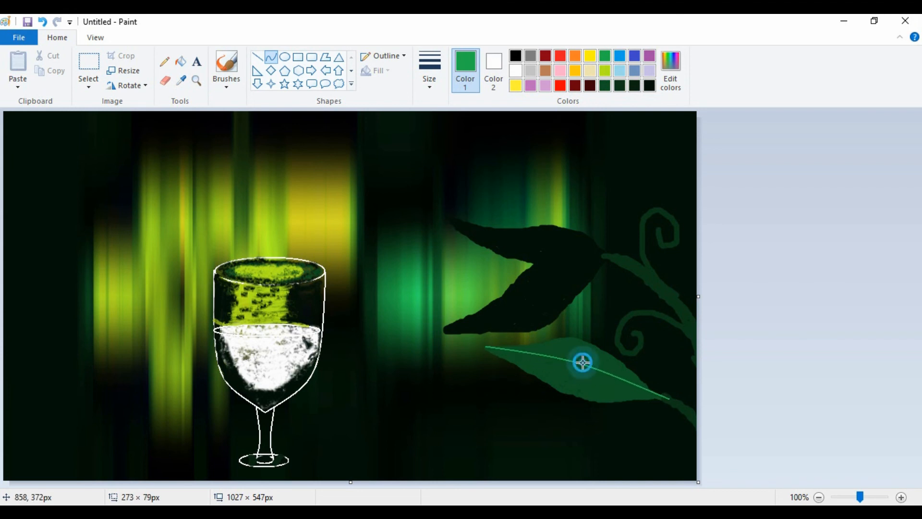
{"action": "left_click", "coordinate": [587, 428]}
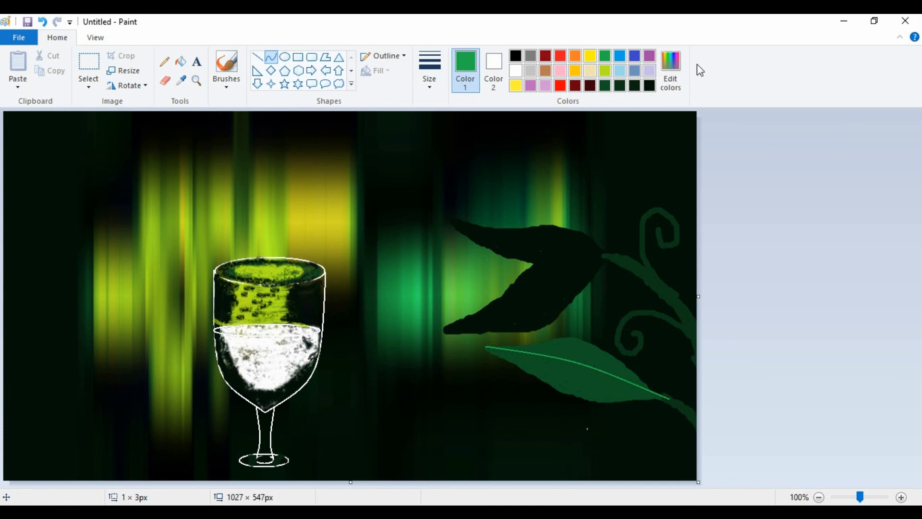
Draw a curved very dark green midrib along the lower near-black leaf from its right tip to its left tip
{"action": "left_click", "coordinate": [620, 85]}
{"action": "left_click_drag", "start_coordinate": [599, 255], "coordinate": [520, 316]}
{"action": "key", "text": "ctrl+z"}
{"action": "left_click_drag", "start_coordinate": [604, 254], "coordinate": [445, 332]}
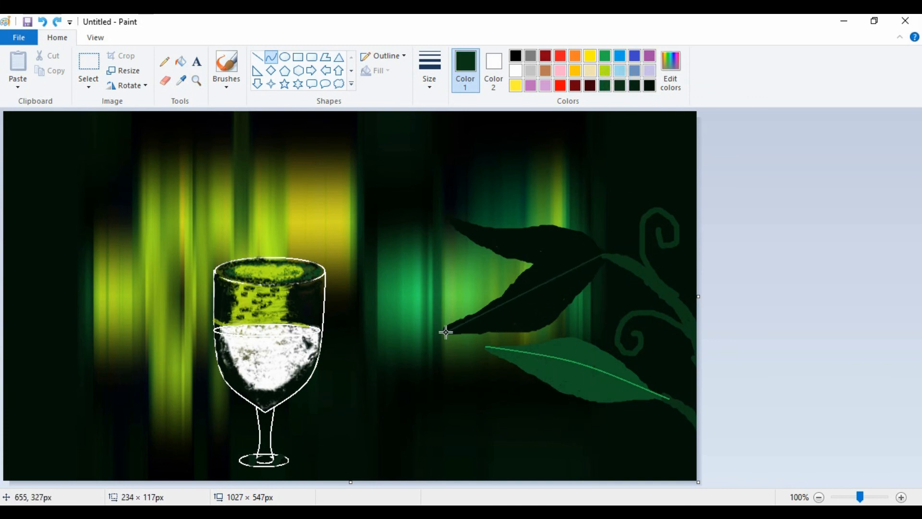
{"action": "left_click_drag", "start_coordinate": [543, 285], "coordinate": [527, 311]}
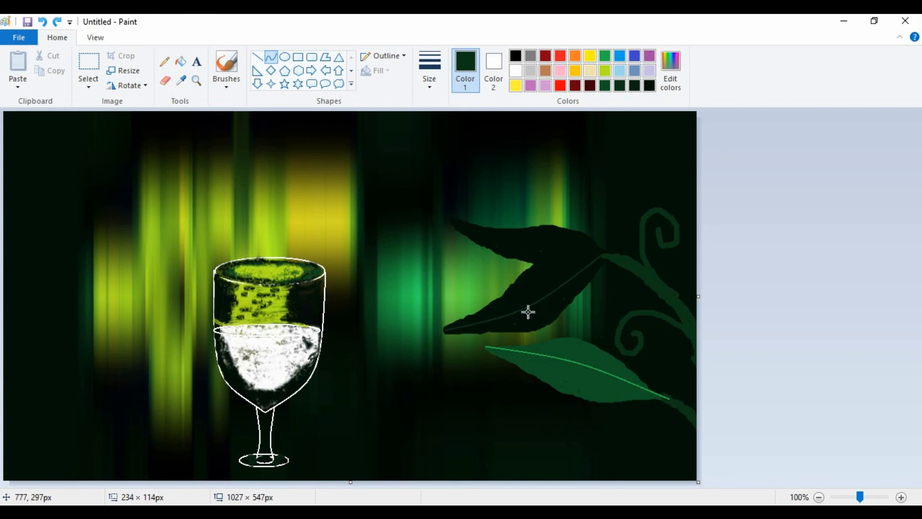
{"action": "left_click", "coordinate": [529, 308]}
{"action": "left_click", "coordinate": [435, 261]}
Draw a downward-bowed very dark green midrib along the upper near-black leaf from tip to tip
{"action": "left_click_drag", "start_coordinate": [603, 255], "coordinate": [443, 218]}
{"action": "left_click_drag", "start_coordinate": [523, 236], "coordinate": [524, 256]}
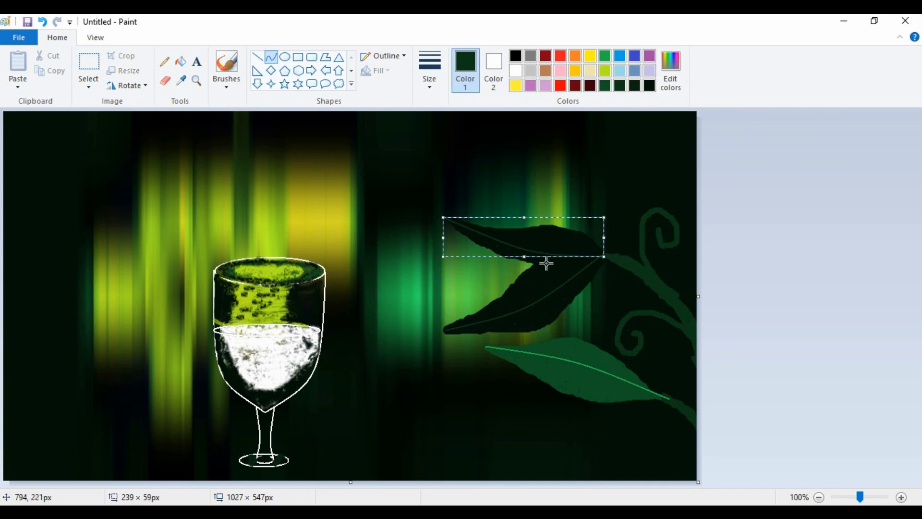
{"action": "left_click", "coordinate": [469, 292]}
Draw branching side veins with the Pencil, very dark green on the two near-black leaves and bright green on the lowest leaf
{"action": "left_click", "coordinate": [167, 64]}
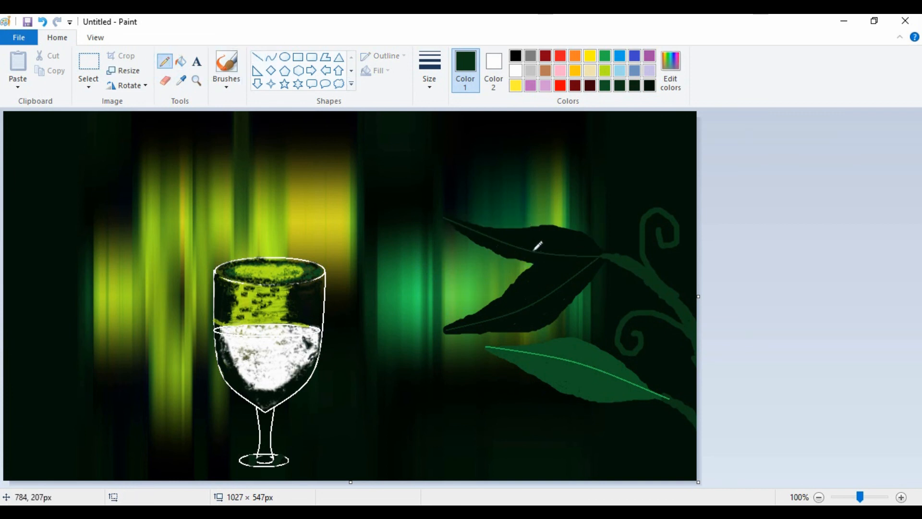
{"action": "left_click", "coordinate": [502, 233]}
{"action": "mouse_move", "coordinate": [544, 235]}
{"action": "left_mouse_down"}
{"action": "mouse_move", "coordinate": [588, 251]}
{"action": "mouse_move", "coordinate": [534, 263]}
{"action": "mouse_move", "coordinate": [571, 262]}
{"action": "left_mouse_up"}
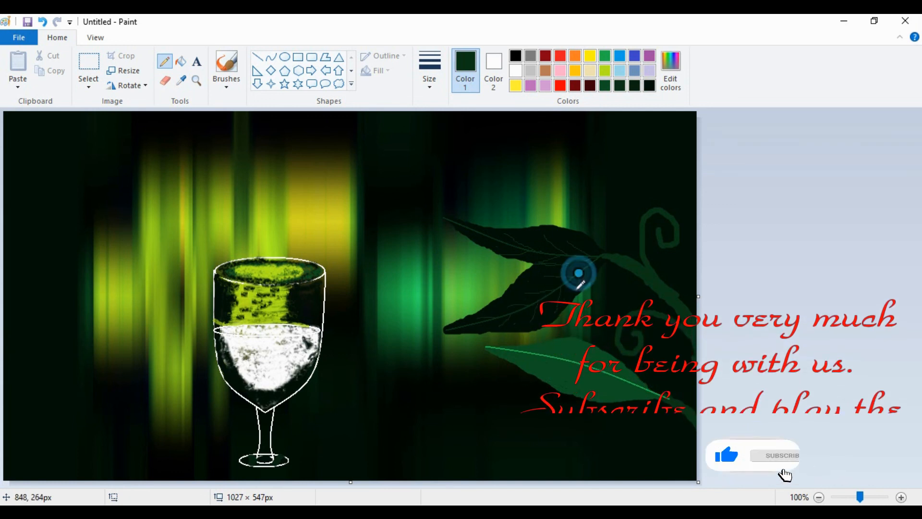
{"action": "left_click", "coordinate": [605, 57]}
{"action": "mouse_move", "coordinate": [619, 376]}
{"action": "left_mouse_down"}
{"action": "mouse_move", "coordinate": [574, 350]}
{"action": "mouse_move", "coordinate": [539, 350]}
{"action": "mouse_move", "coordinate": [573, 357]}
{"action": "mouse_move", "coordinate": [535, 364]}
{"action": "left_mouse_up"}
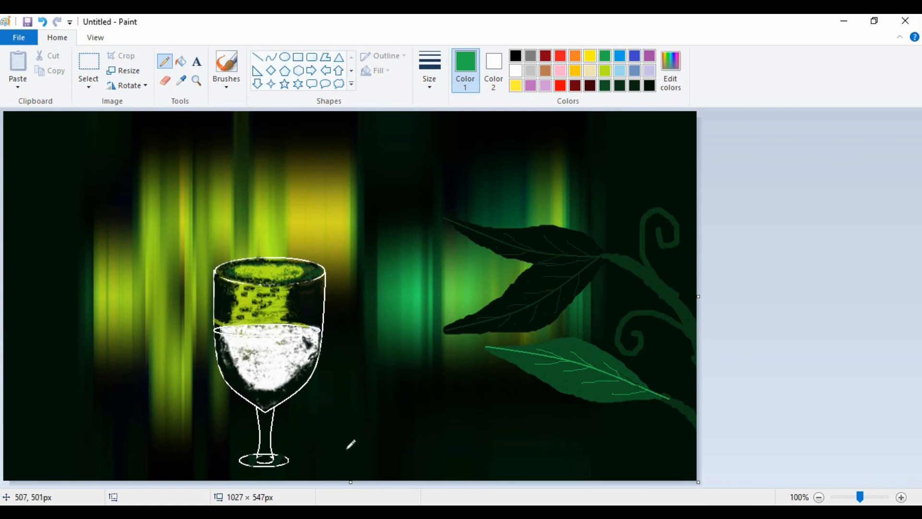
Save the picture to the Desktop as a PNG file named 01021
{"action": "key", "text": "ctrl+s"}
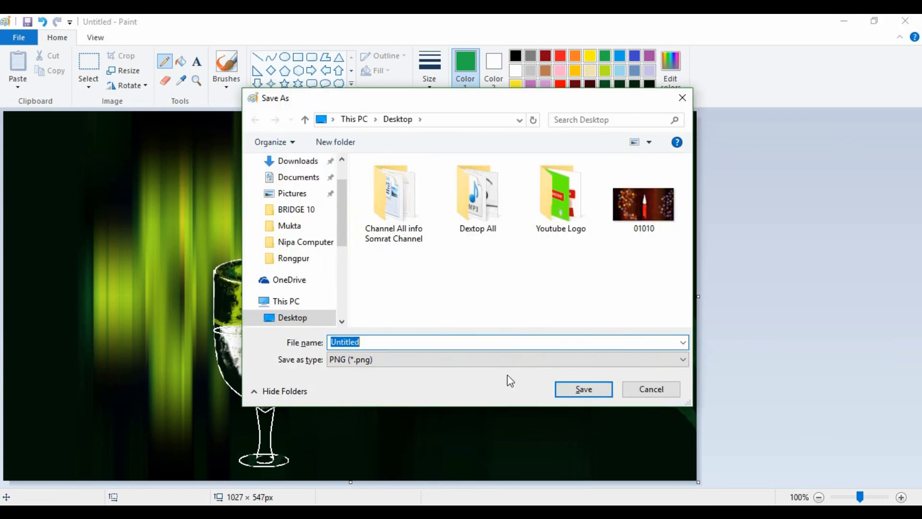
{"action": "type", "text": "01021"}
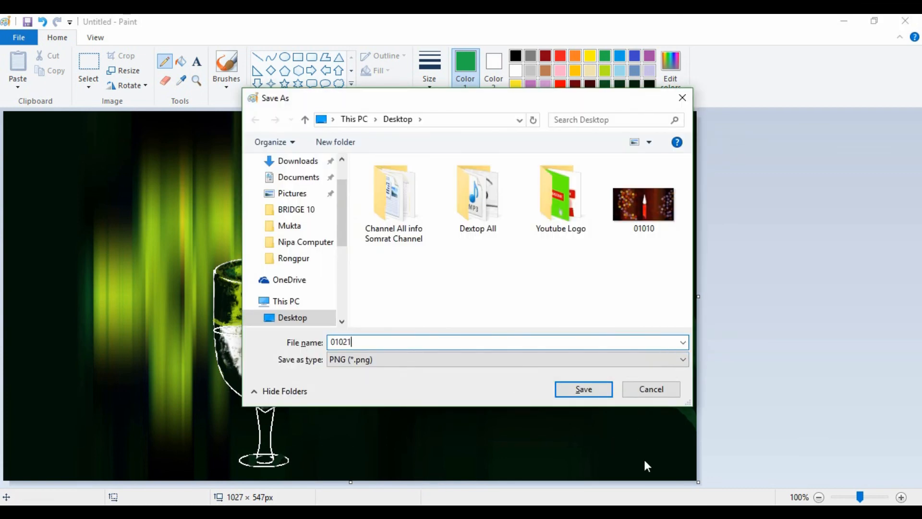